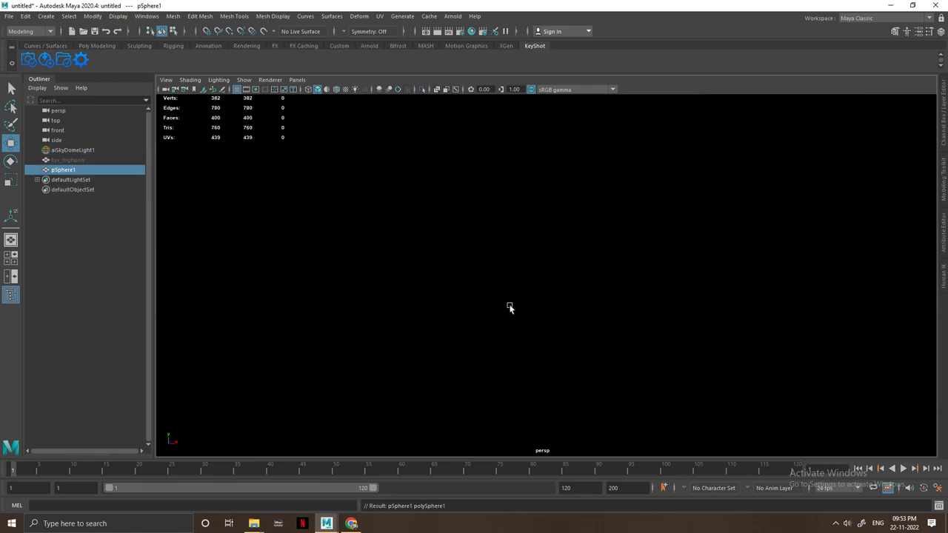
Rotate the polygon sphere 90 degrees about X.
left_click_drag(559, 255, 550, 219, "alt")
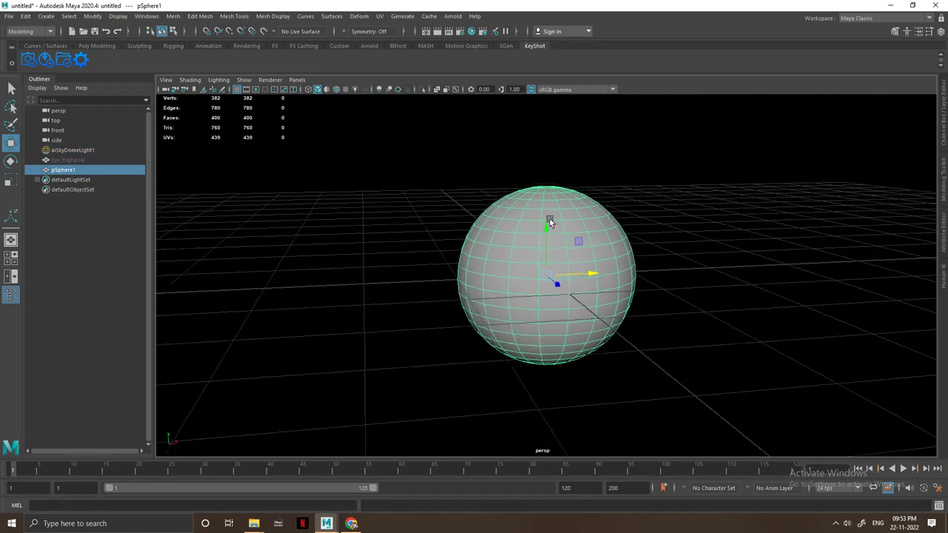
key("e")
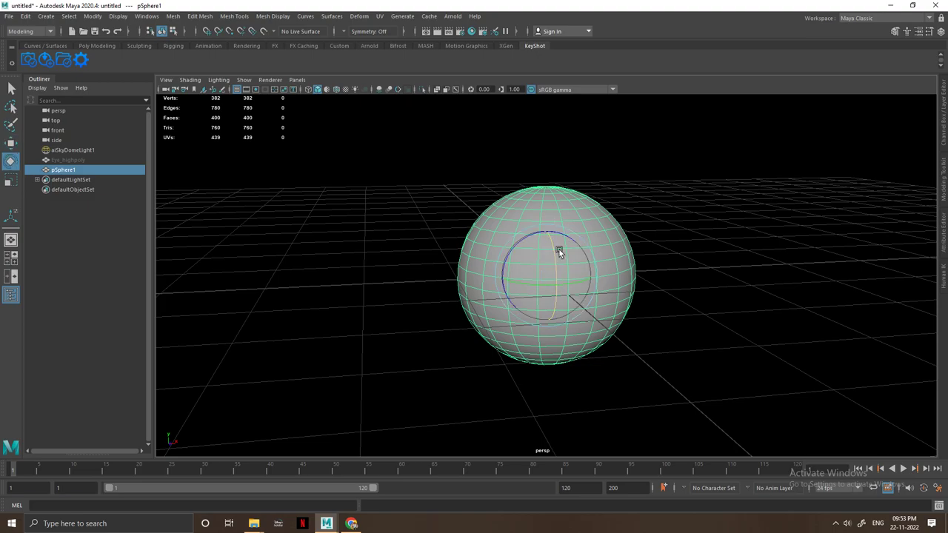
key("ctrl+a")
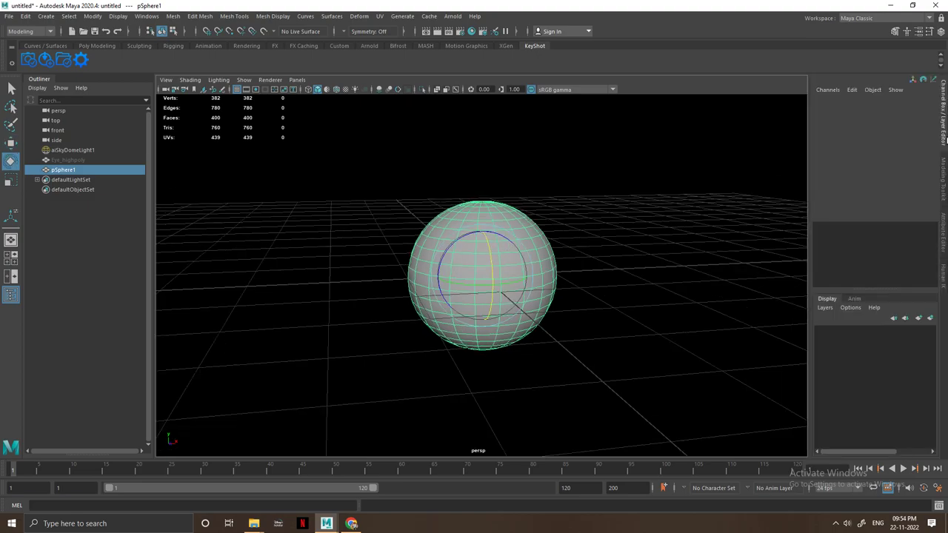
left_click_drag(501, 258, 497, 272)
left_click(915, 133)
type("90")
key("Return")
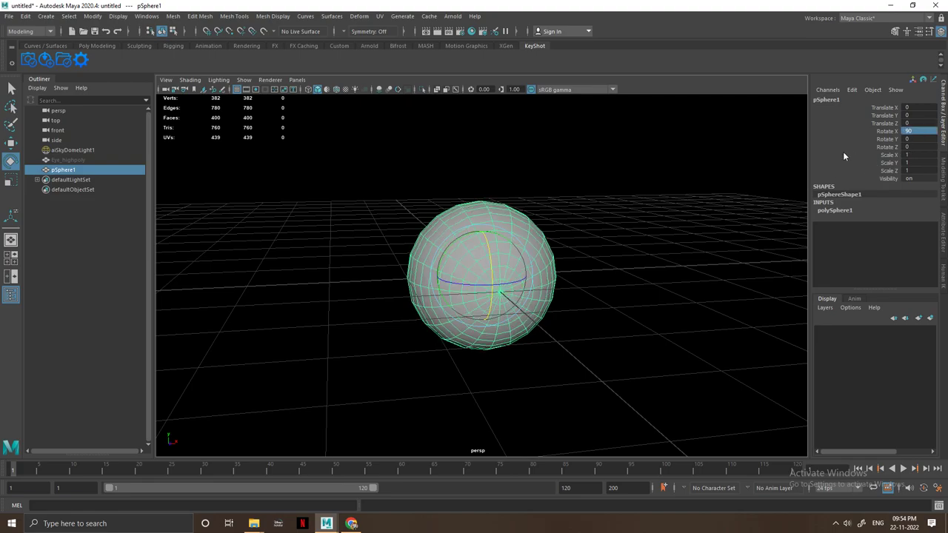
Raise the sphere above the grid to a height of about 2.09 units on Y.
left_click_drag(550, 249, 506, 310, "alt")
key("w")
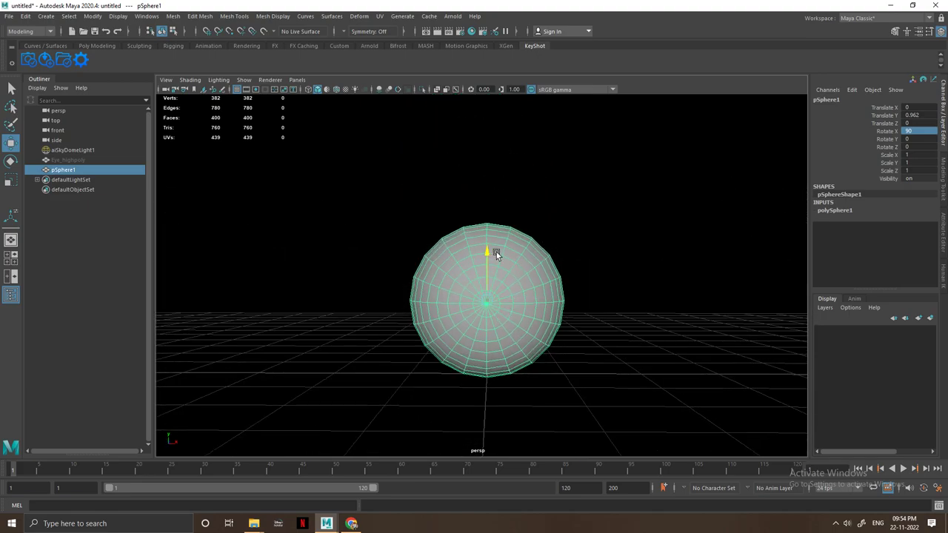
left_click_drag(490, 254, 493, 167)
Smooth the sphere's mesh with one division.
right_click_drag(524, 207, 517, 265, "shift")
left_click(555, 183)
left_click_drag(555, 183, 504, 258, "alt")
left_click(504, 259)
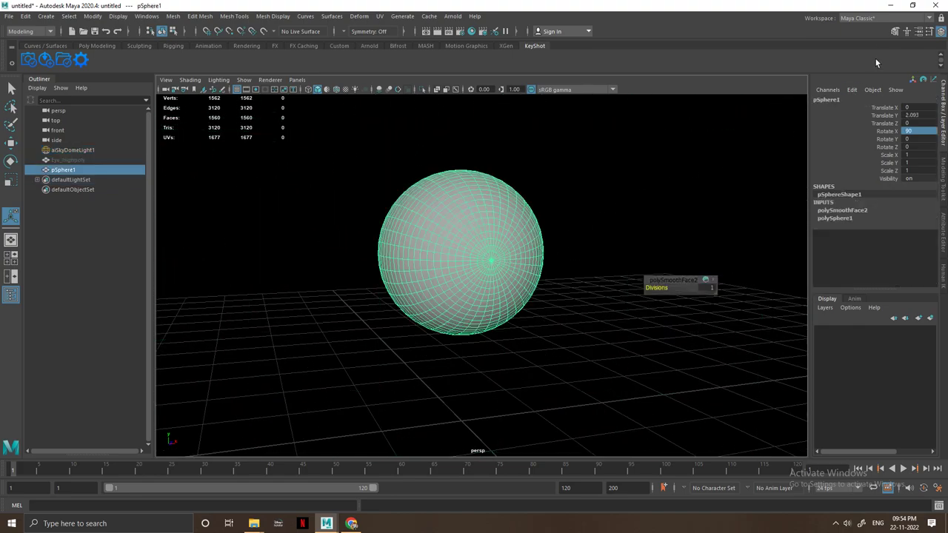
Switch to the UV Editing workspace and cut the sphere's UVs along its middle edge loop.
left_click(866, 19)
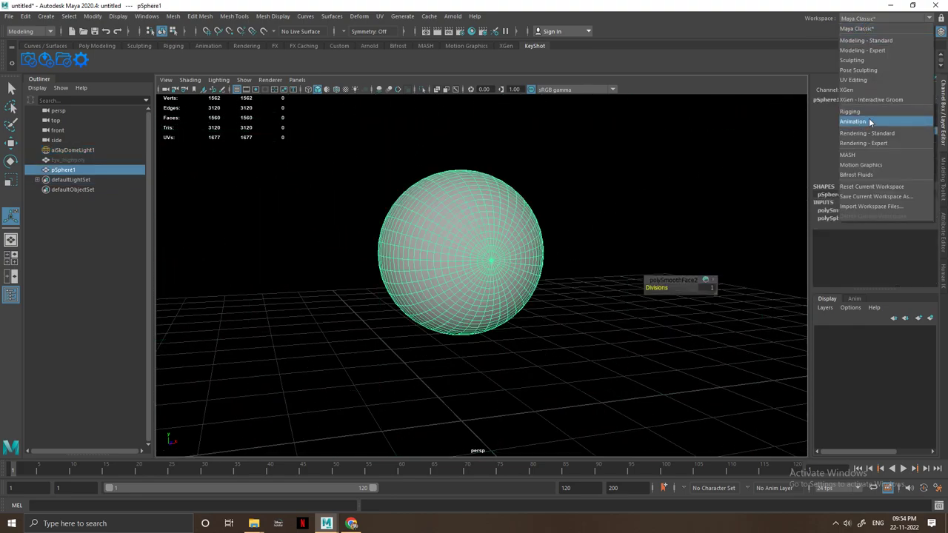
left_click(871, 79)
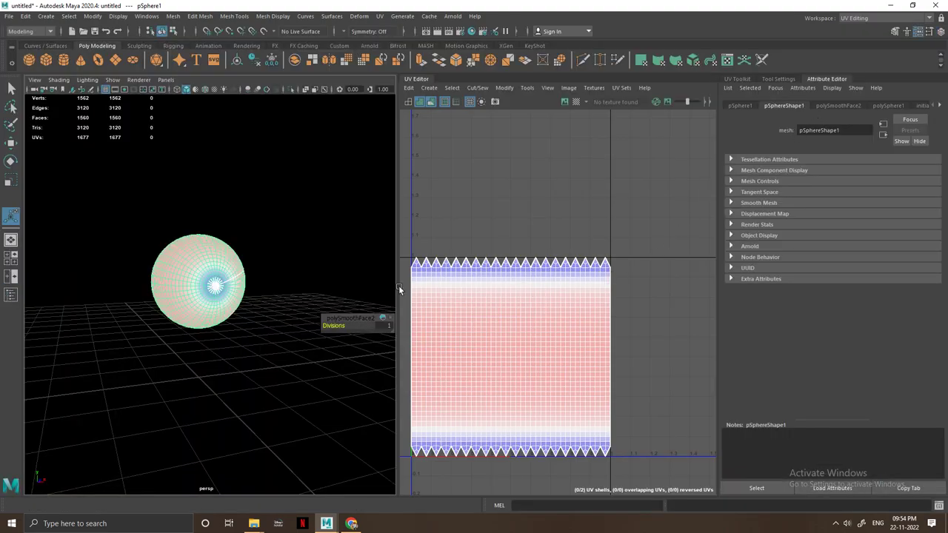
left_click_drag(282, 283, 303, 255, "alt")
scroll(262, 270, "up", 5)
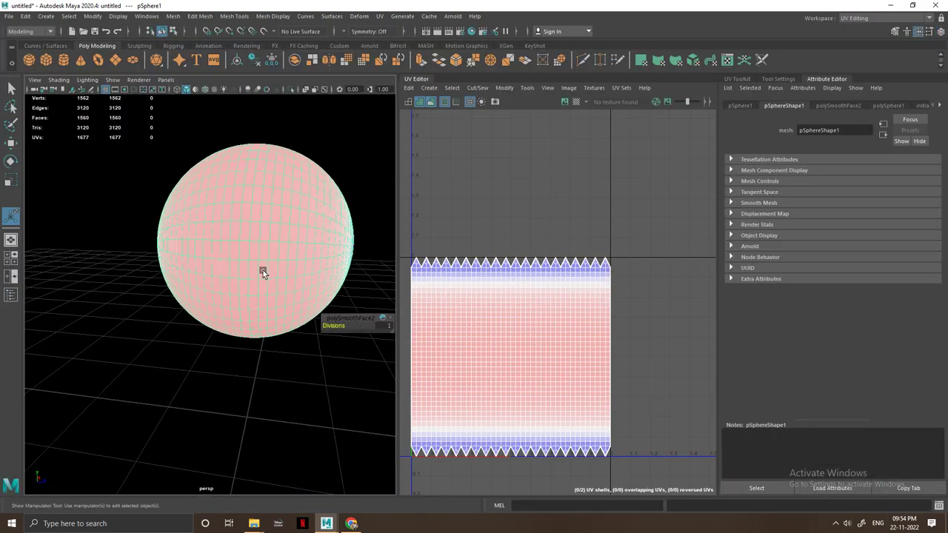
middle_click_drag(262, 270, 262, 291, "alt")
right_click_drag(254, 250, 254, 241)
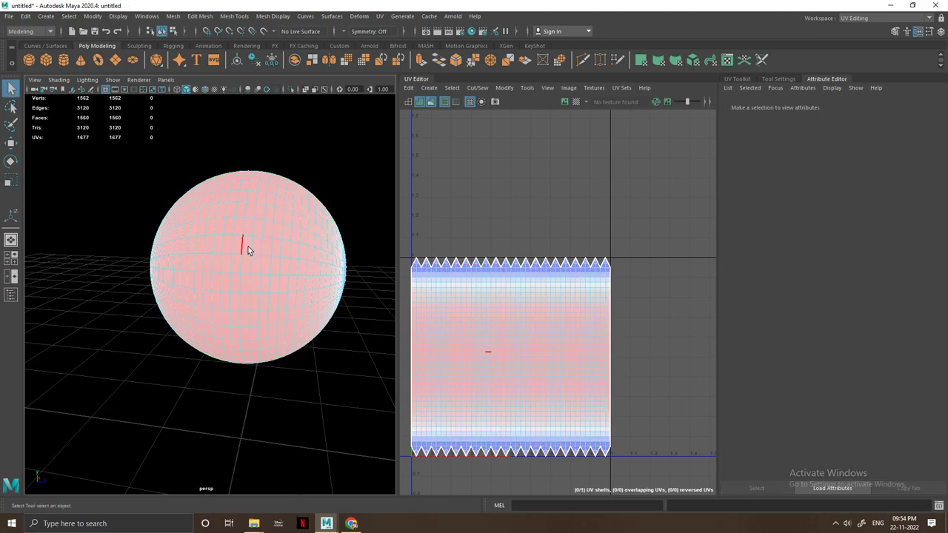
double_click(248, 250)
right_click_drag(560, 336, 524, 349, "shift")
scroll(604, 331, "down", 3)
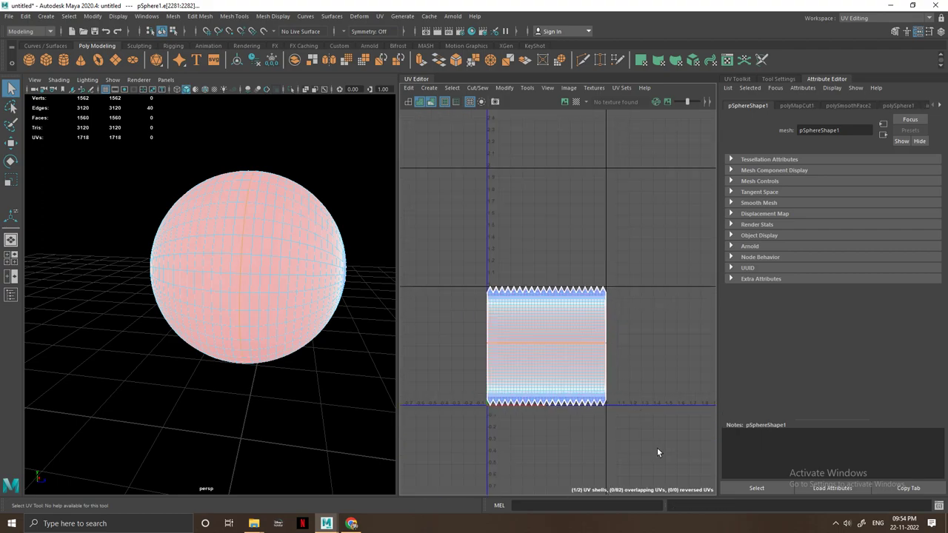
Sew the jagged pole UVs together and unfold the two hemispheres into circular UV shells.
right_click_drag(578, 331, 528, 325, "shift")
left_click(526, 326)
right_click_drag(604, 318, 454, 303, "shift")
left_click(547, 296)
left_click(555, 322)
Move the 820-face hemisphere's UV shell sideways, clear of the other shell.
left_click(571, 400)
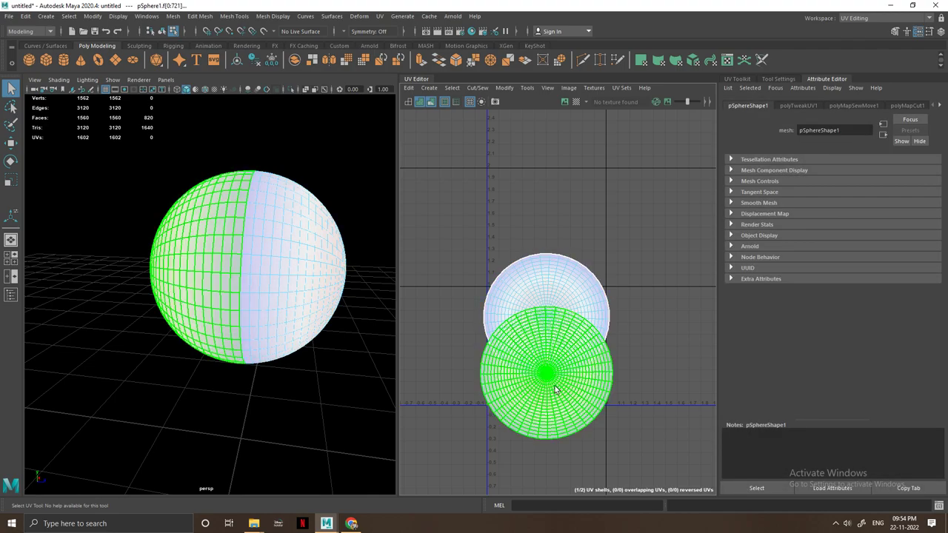
key("w")
left_click_drag(555, 375, 664, 330)
Reposition and scale the 740-face hemisphere's UV shell to fill the 0-1 tile.
left_click(524, 342)
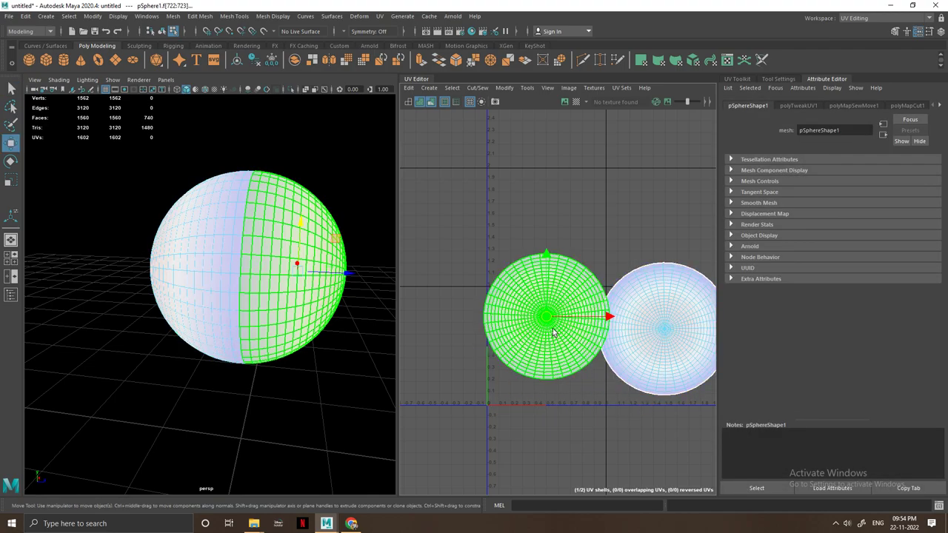
right_click_drag(549, 324, 445, 332)
key("r")
middle_click_drag(563, 346, 614, 346)
Shrink the other hemisphere's UV shell and place it in the upper-right corner of the 0-1 tile, beside the large shell.
left_click(648, 354)
key("w")
middle_click_drag(676, 338, 607, 304)
scroll(607, 305, "up", 5)
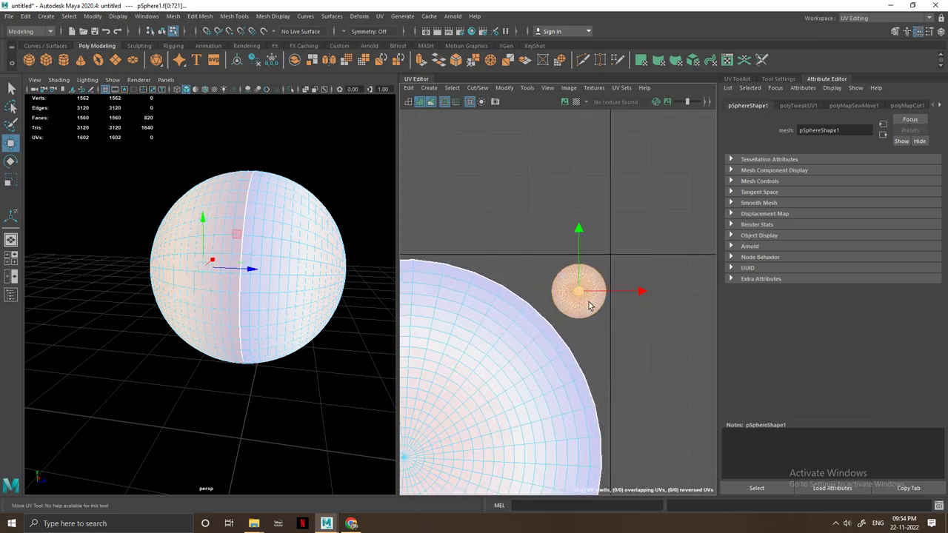
key("r")
middle_click_drag(580, 301, 600, 321)
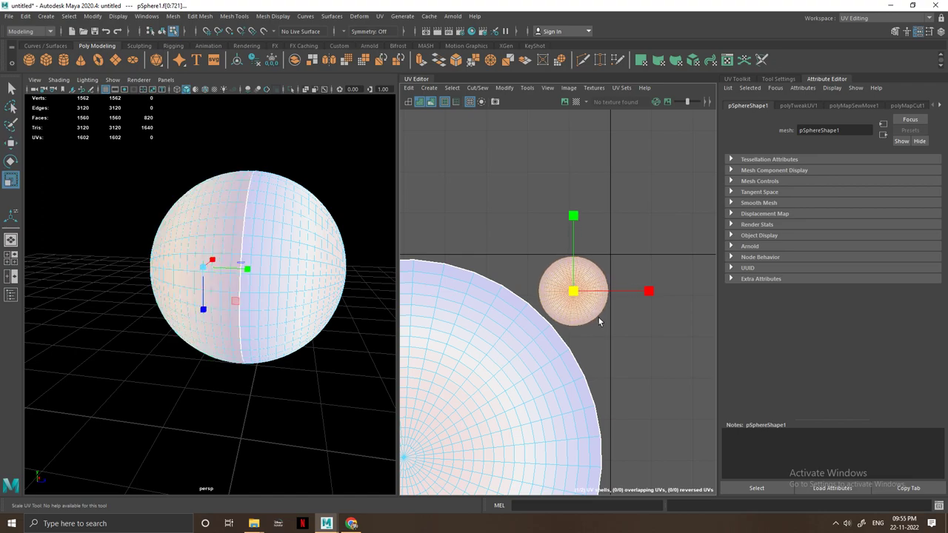
left_click(675, 341)
scroll(666, 326, "down", 5)
Return the sphere to object mode and export it as eye.obj in the Eye Tutorial folder, replacing the existing file.
left_click_drag(266, 289, 226, 281, "alt")
left_click(226, 281)
right_click_drag(236, 250, 289, 237)
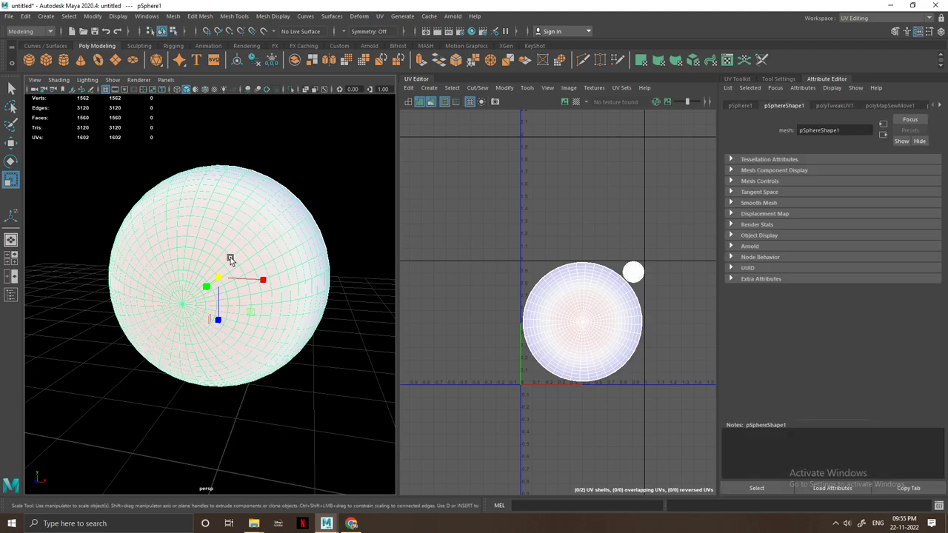
left_click(9, 15)
left_click(68, 146)
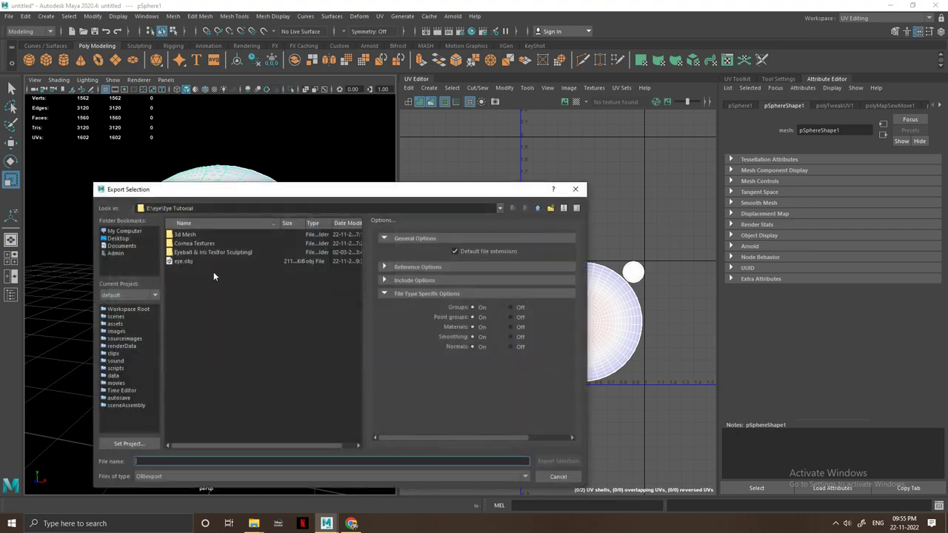
left_click(205, 263)
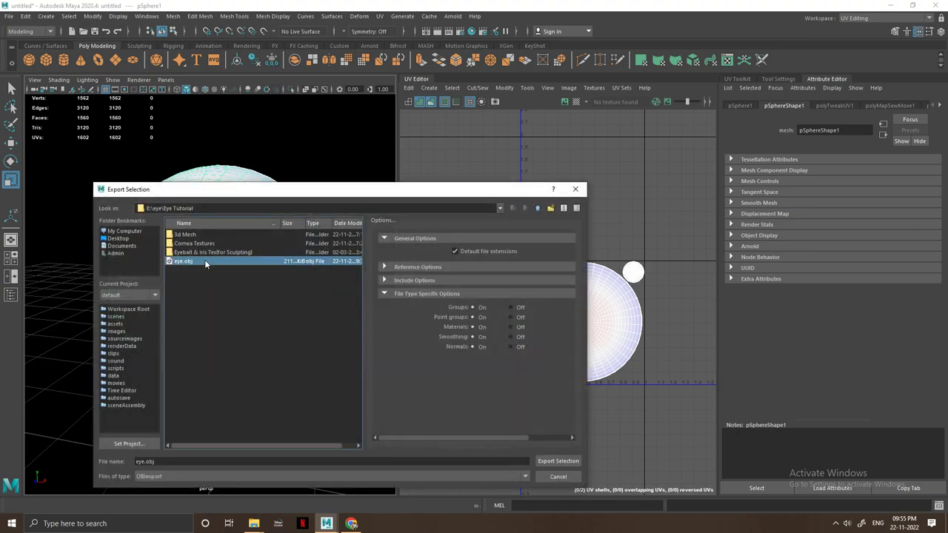
left_click(553, 460)
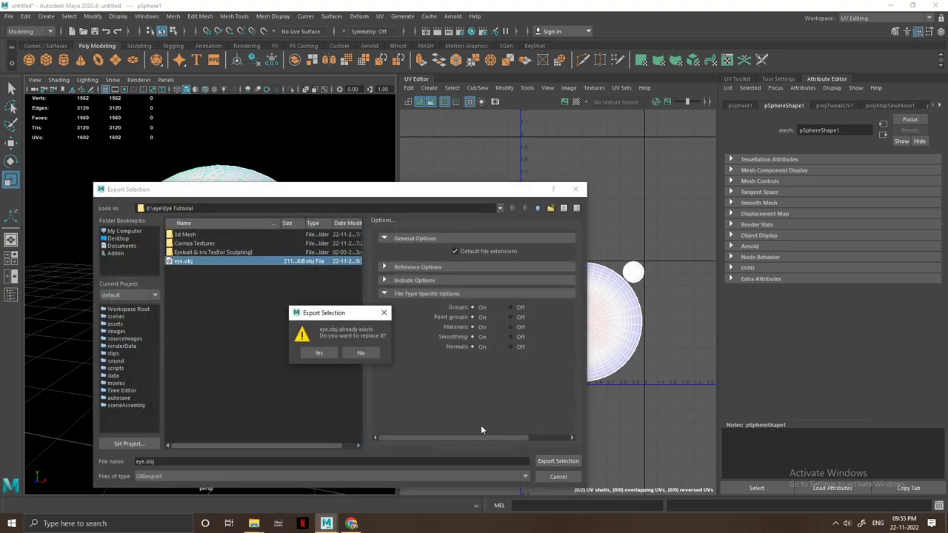
left_click(318, 353)
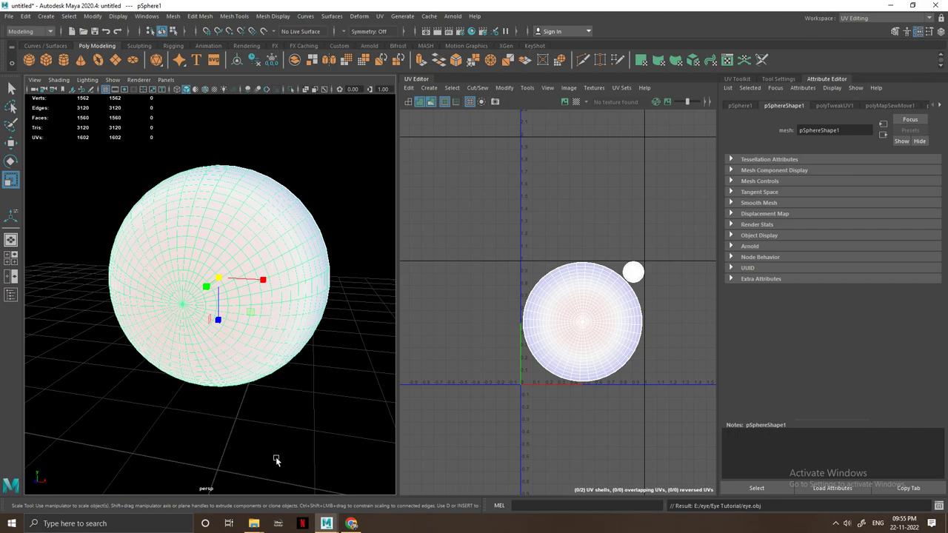
Open Marmoset Toolbag 3.
left_click(152, 523)
type("marmoset Viewer")
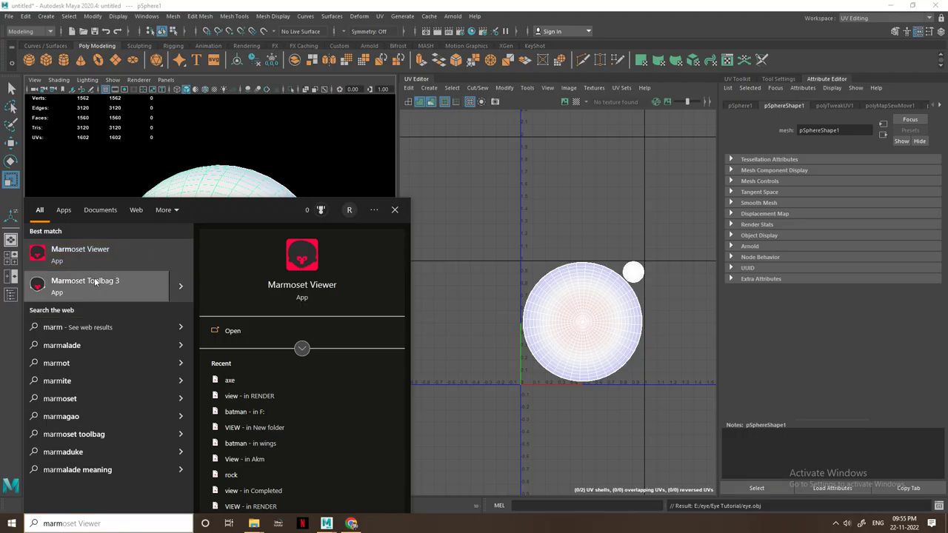
left_click(94, 282)
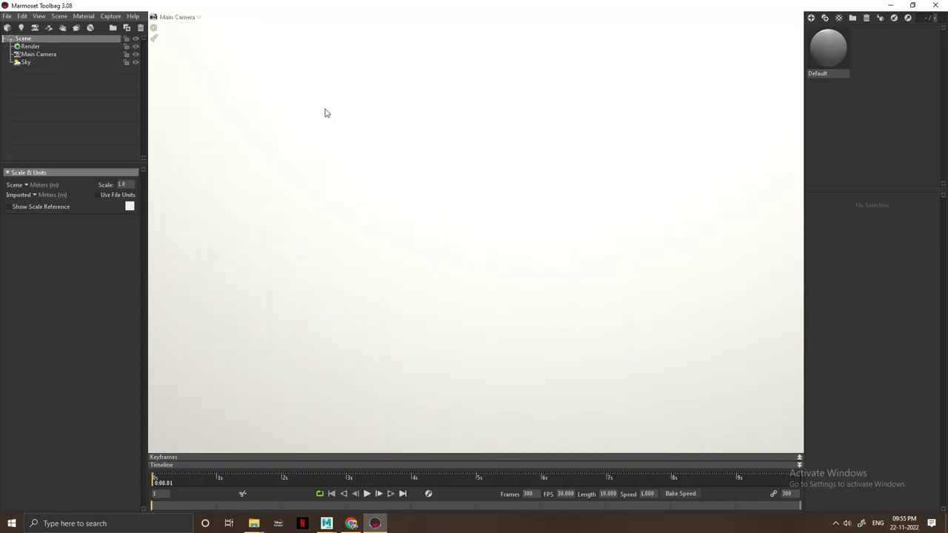
left_click(364, 130)
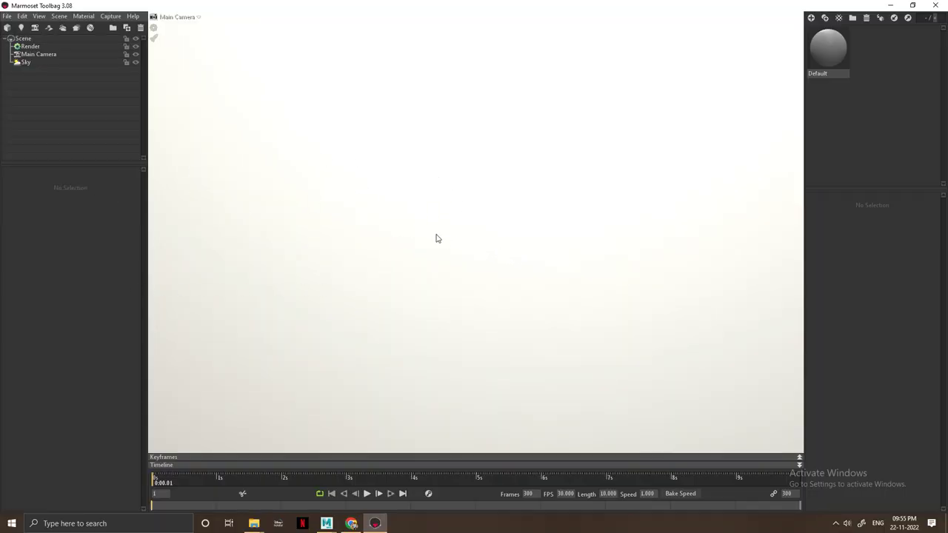
Import the eye model from the Eye Tutorial folder into the scene.
left_click(33, 63)
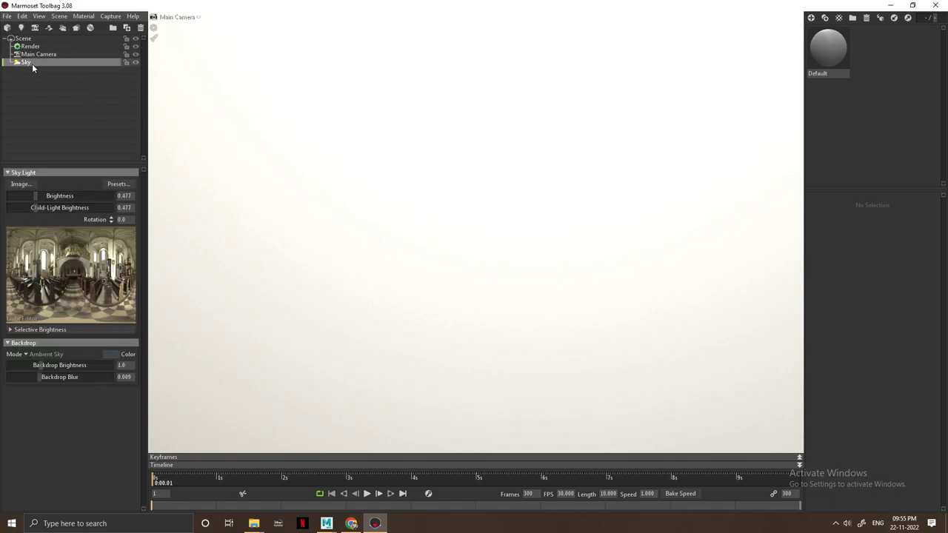
left_click(7, 27)
double_click(342, 160)
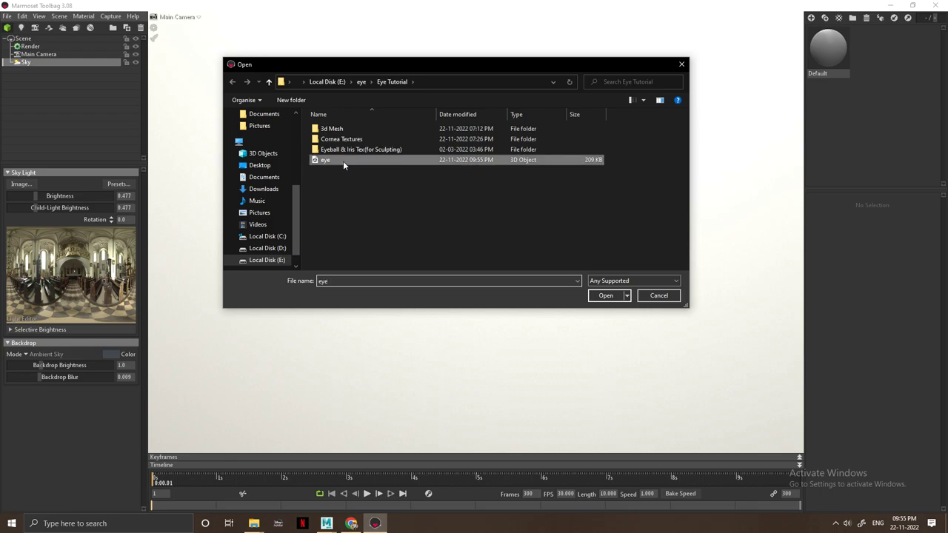
left_click_drag(392, 186, 502, 210)
scroll(519, 216, "up", 4)
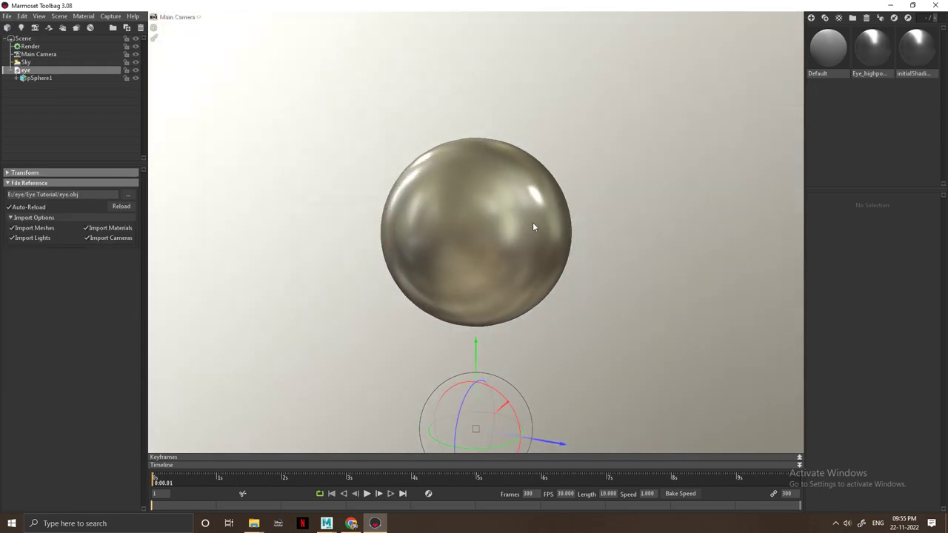
Apply the Default material to the imported sphere.
left_click_drag(812, 68, 475, 243)
mouse_move(546, 237)
left_mouse_down()
mouse_move(528, 270)
mouse_move(571, 218)
mouse_move(538, 215)
mouse_move(517, 234)
left_mouse_up()
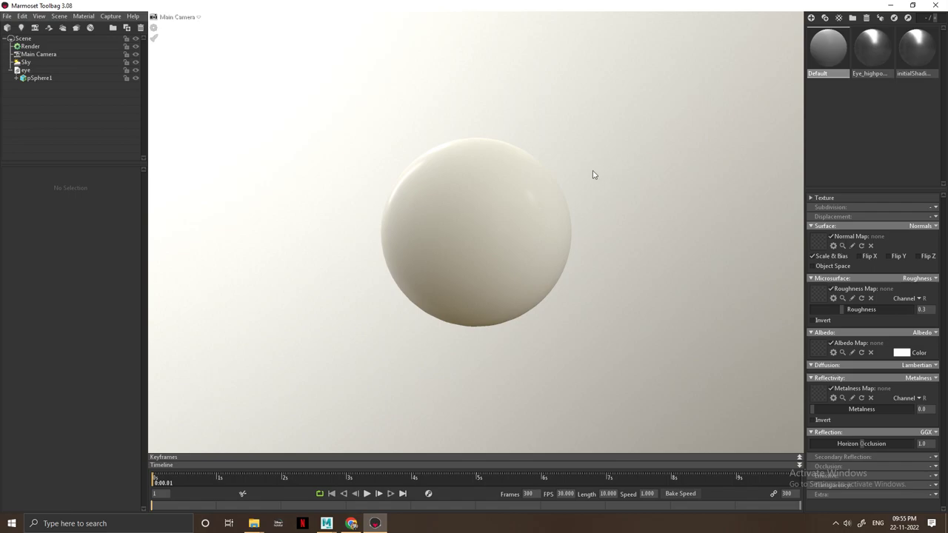
scroll(515, 221, "up", 1)
left_click_drag(515, 221, 586, 240)
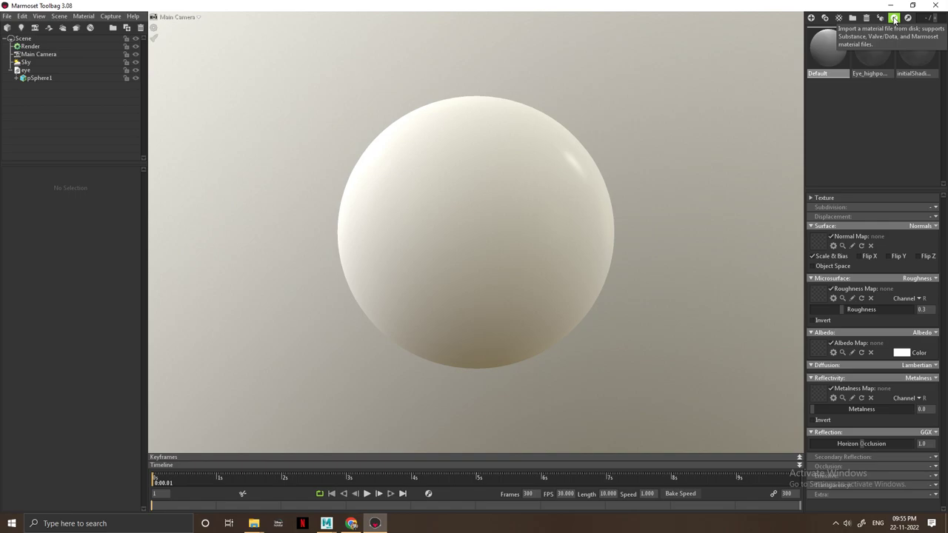
Import the uploads_files_2004756_Eye_Generator.sbsar material, apply it to the sphere and view the iris side.
left_click(894, 18)
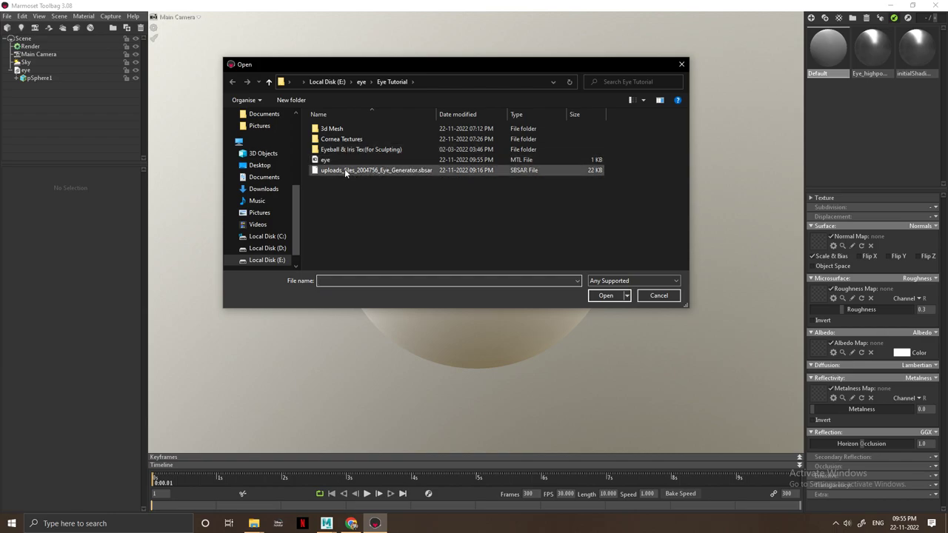
double_click(344, 170)
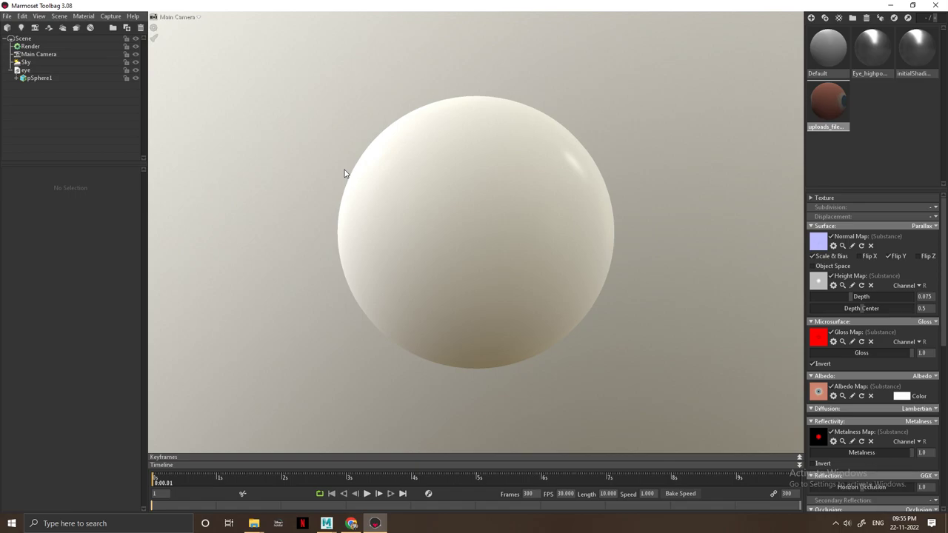
left_click_drag(828, 104, 484, 278)
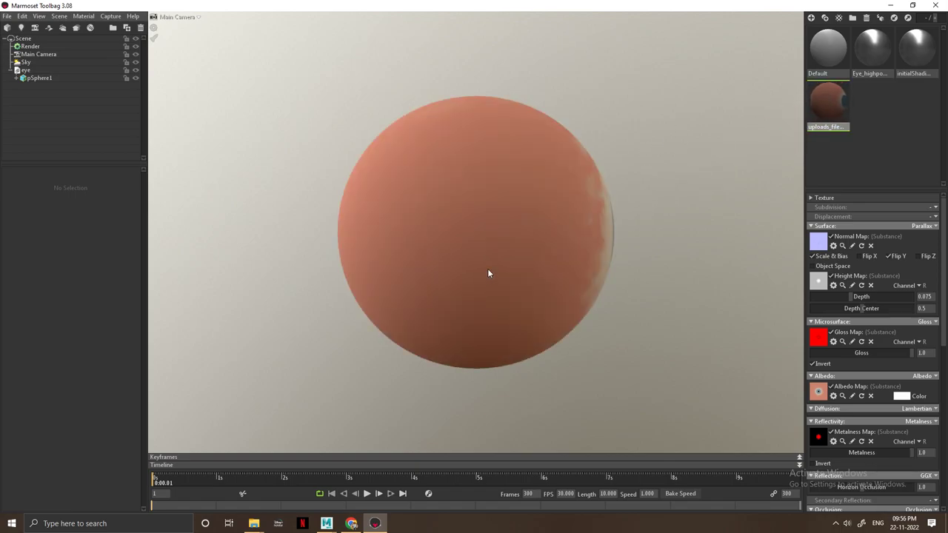
left_click_drag(617, 265, 509, 277)
scroll(512, 278, "down", 3)
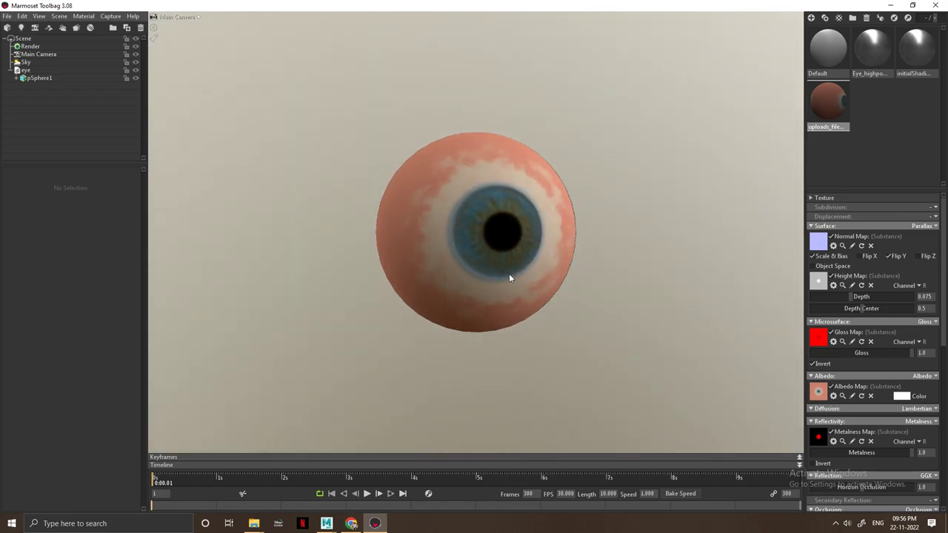
scroll(511, 280, "up", 2)
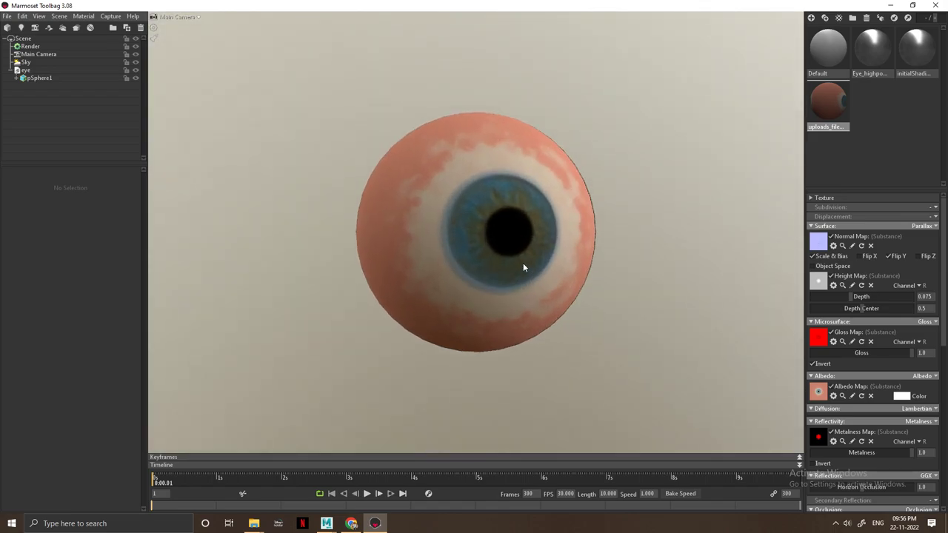
Set the eye material's subdivision to Flat and its displacement to Height.
left_click(934, 209)
left_click(894, 233)
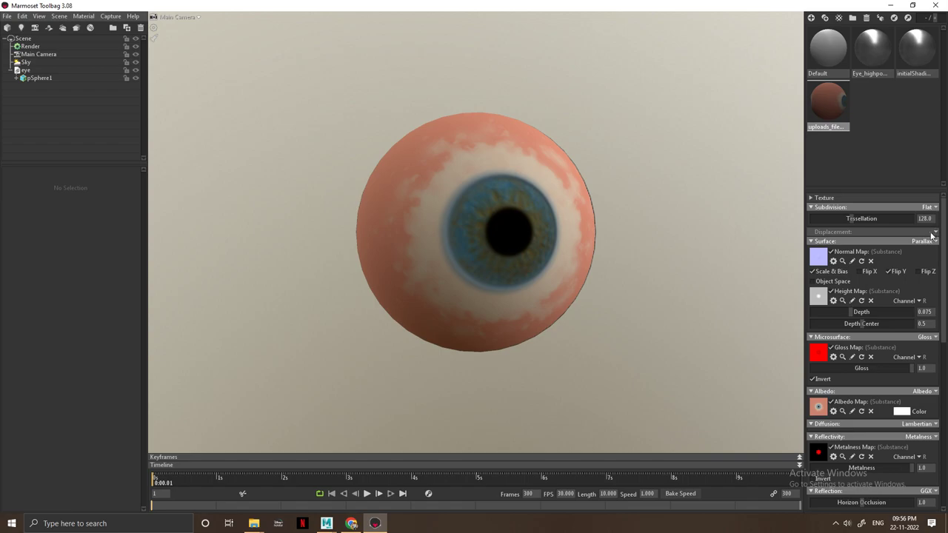
left_click(935, 234)
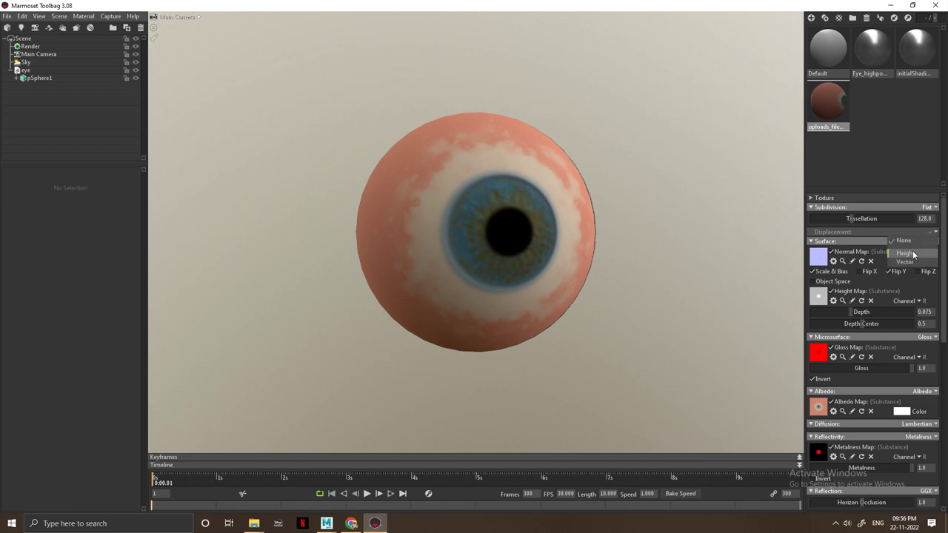
left_click(912, 244)
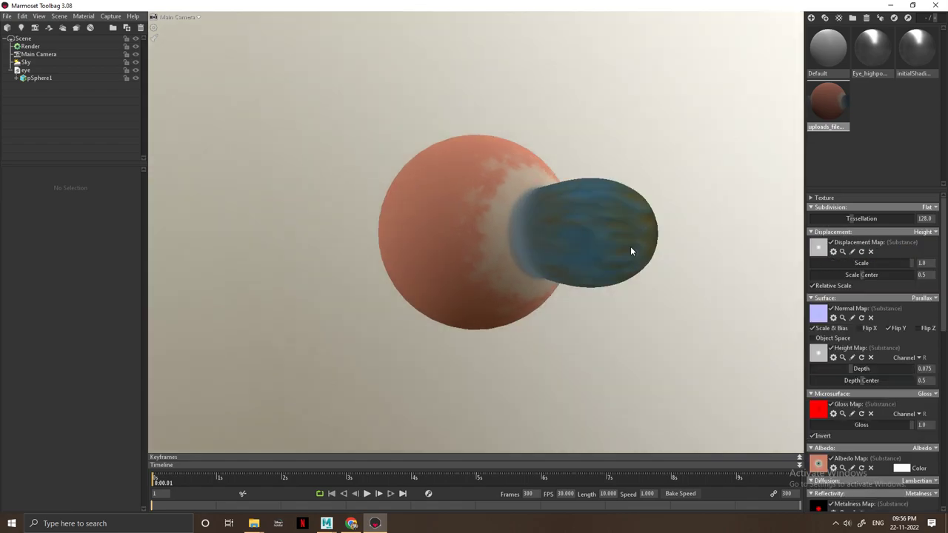
Reduce the displacement scale of the eye material to 0.12 and check the cornea bulge from the side.
left_click_drag(630, 251, 569, 247)
left_click(469, 251)
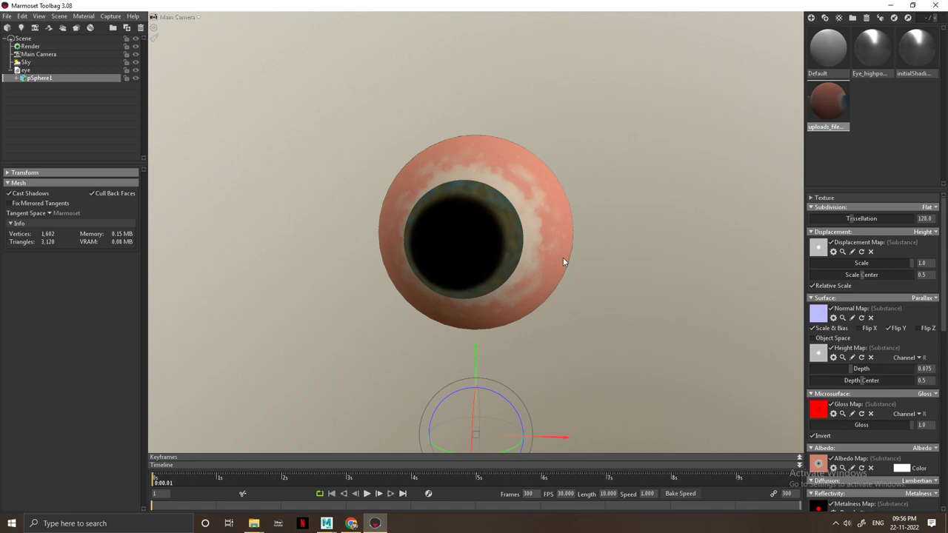
type("11")
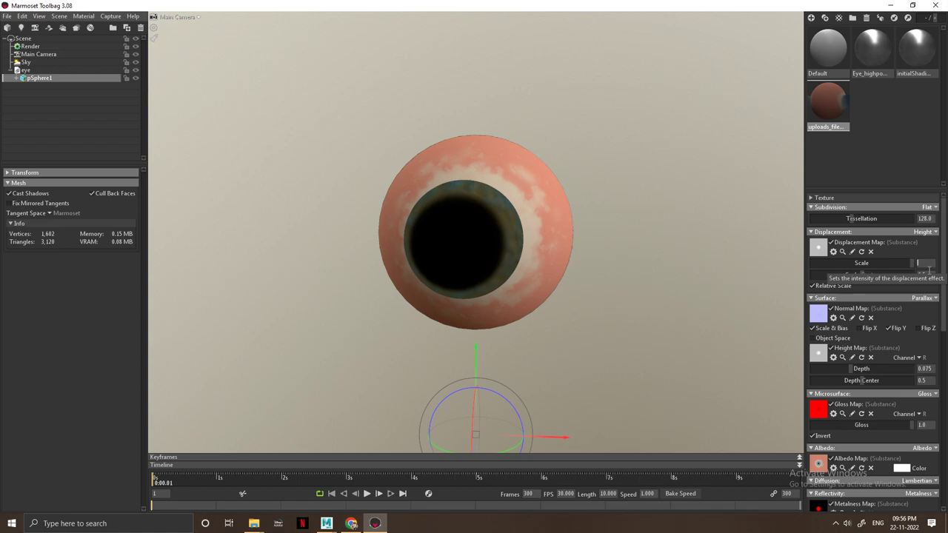
key("Return")
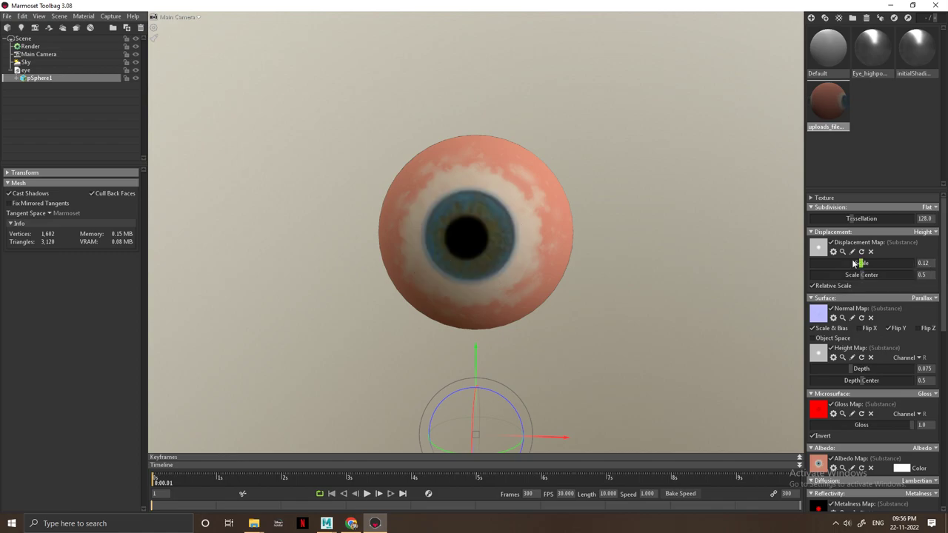
left_click(665, 277)
left_click_drag(561, 292, 504, 297)
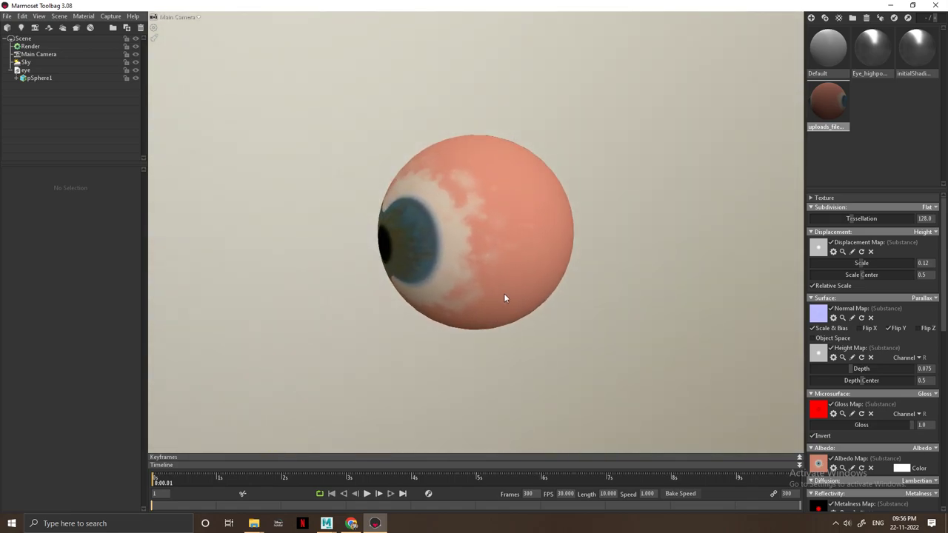
right_click_drag(497, 277, 540, 307)
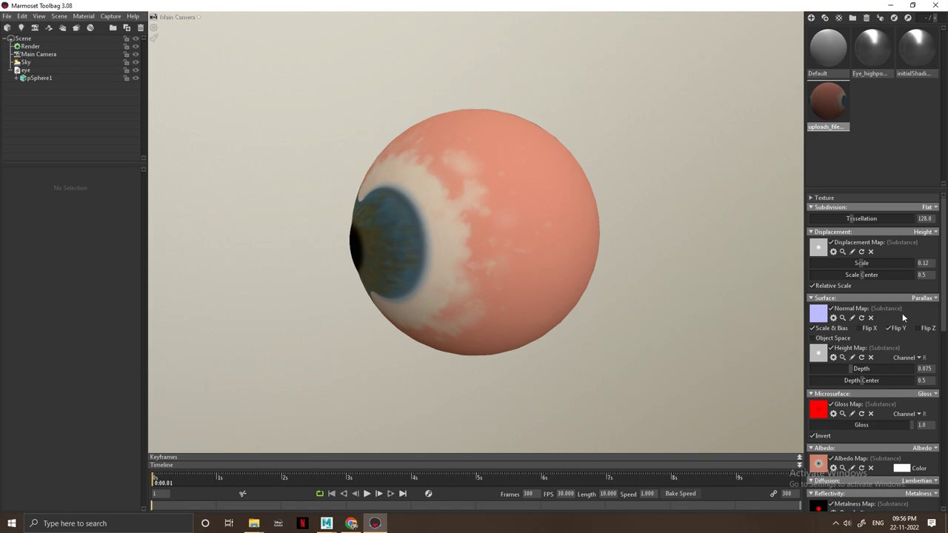
Switch the parallax height map of the eye material to channel A.
scroll(855, 329, "down", 1)
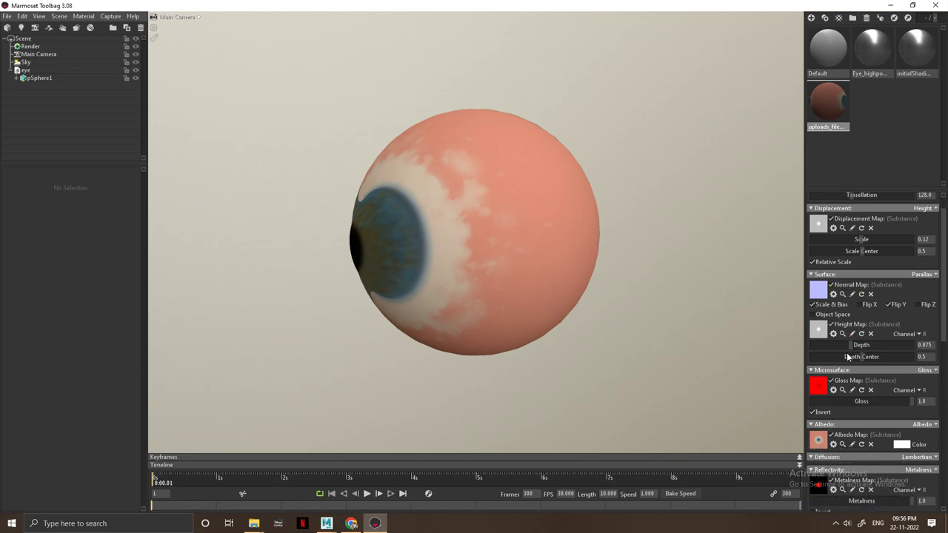
left_click(917, 336)
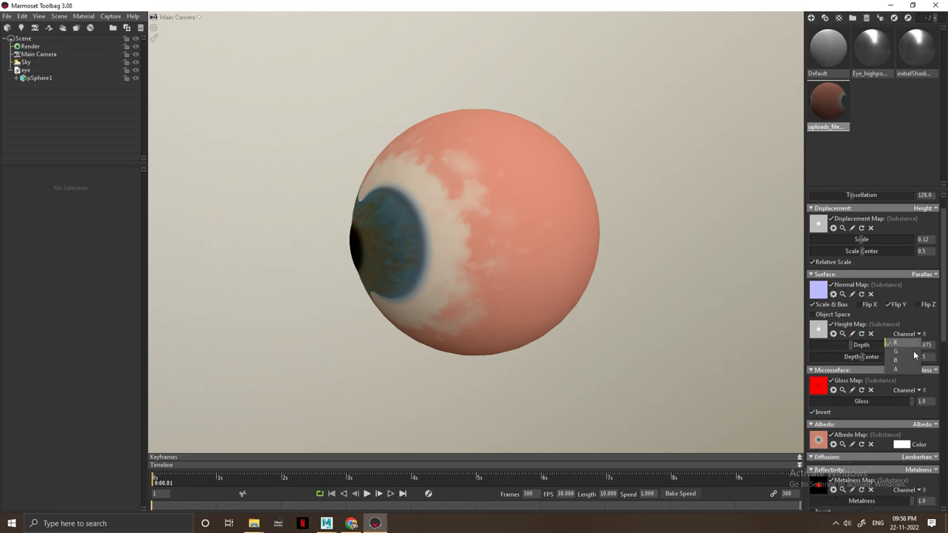
left_click(896, 369)
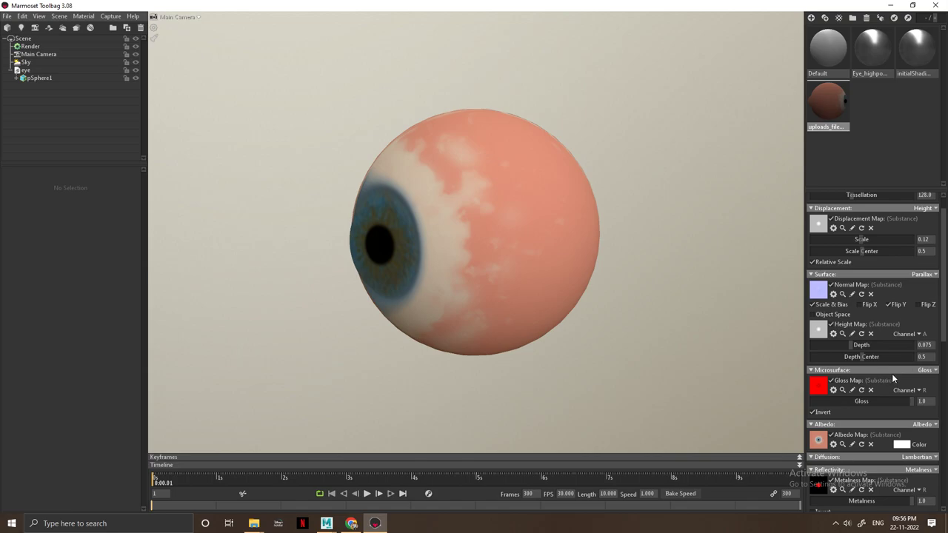
Set the height map's depth to 0.055 and its depth center to 1.0, checking the iris from the side and front.
left_click_drag(859, 345, 869, 343)
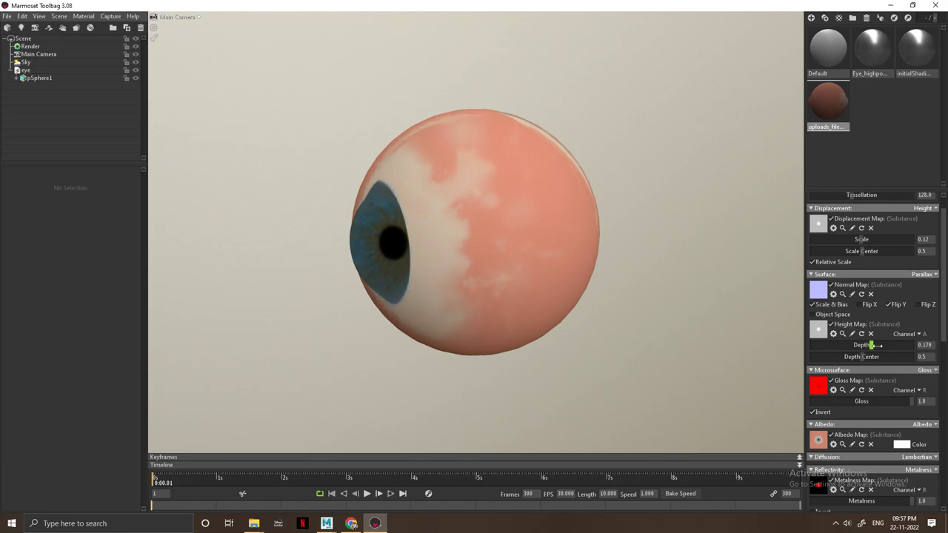
left_click_drag(635, 353, 698, 348)
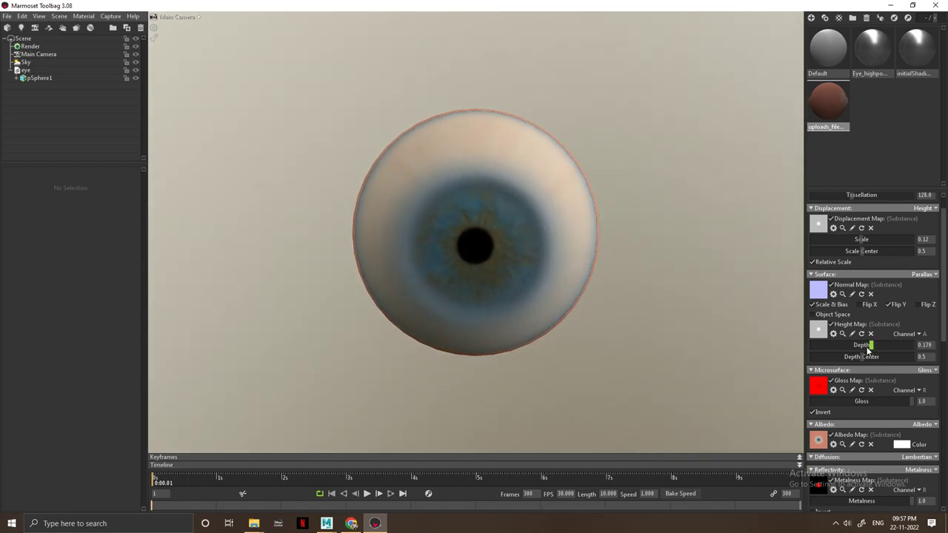
left_click_drag(876, 345, 846, 345)
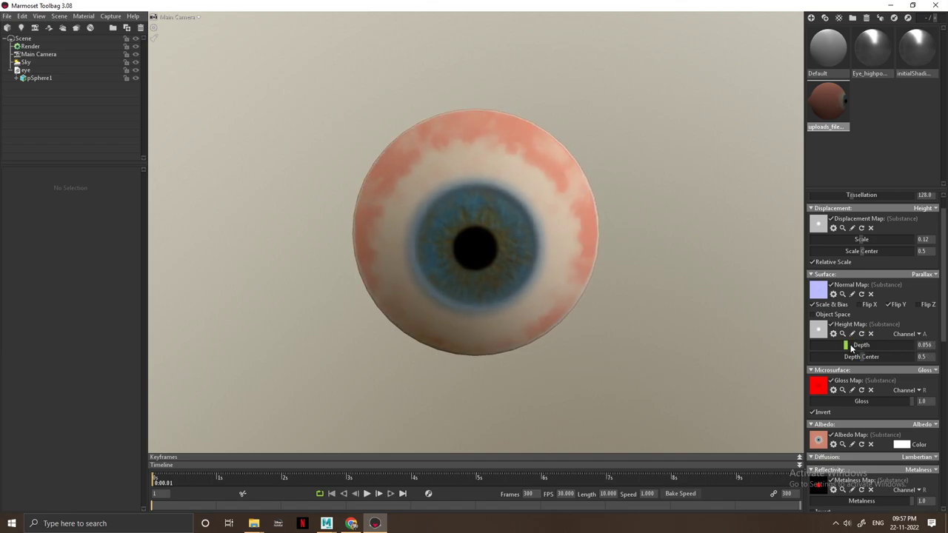
left_click_drag(853, 346, 853, 345)
left_click(934, 345)
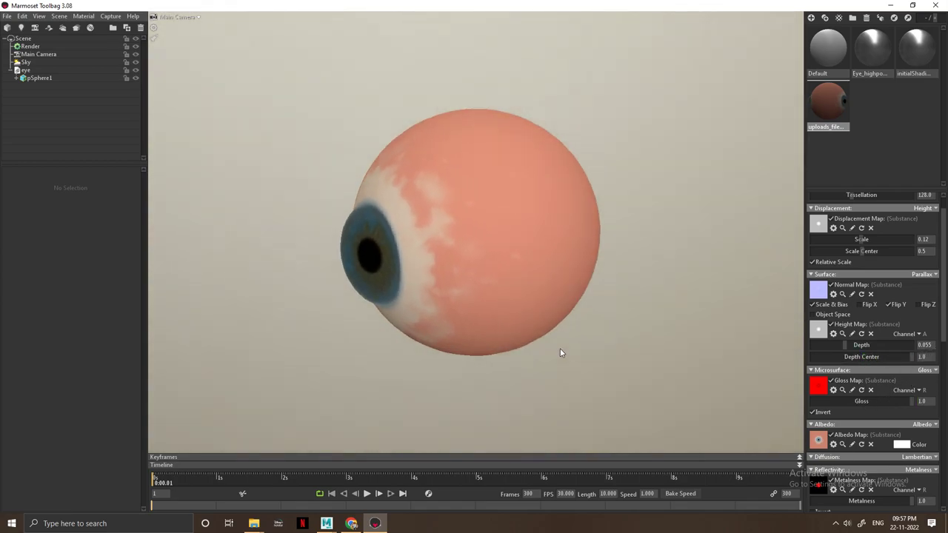
left_click_drag(560, 353, 664, 349)
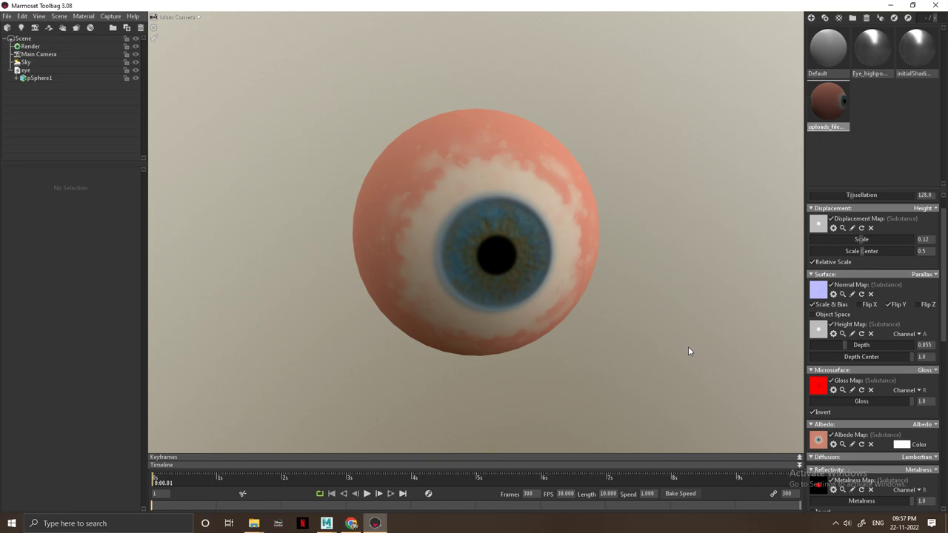
Change the material's microsurface type to Roughness.
scroll(884, 350, "down", 2)
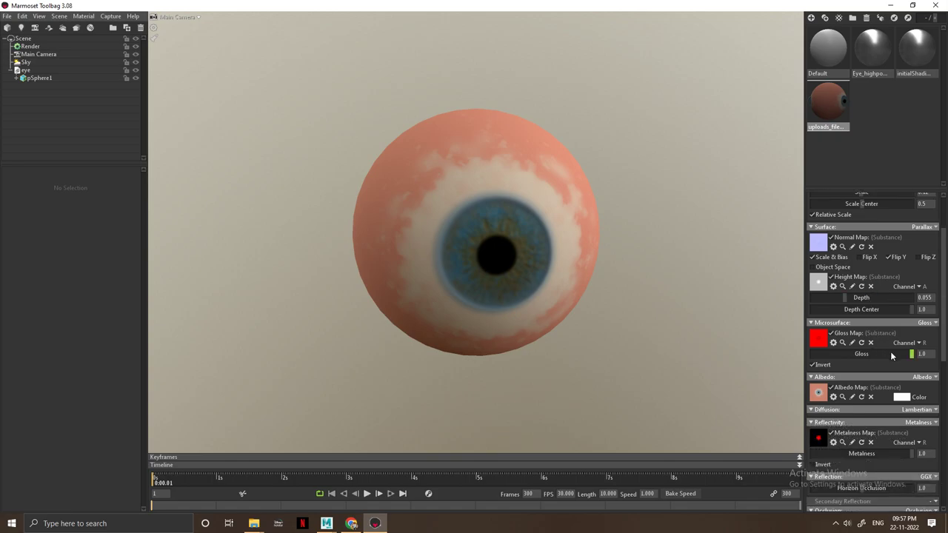
left_click(925, 323)
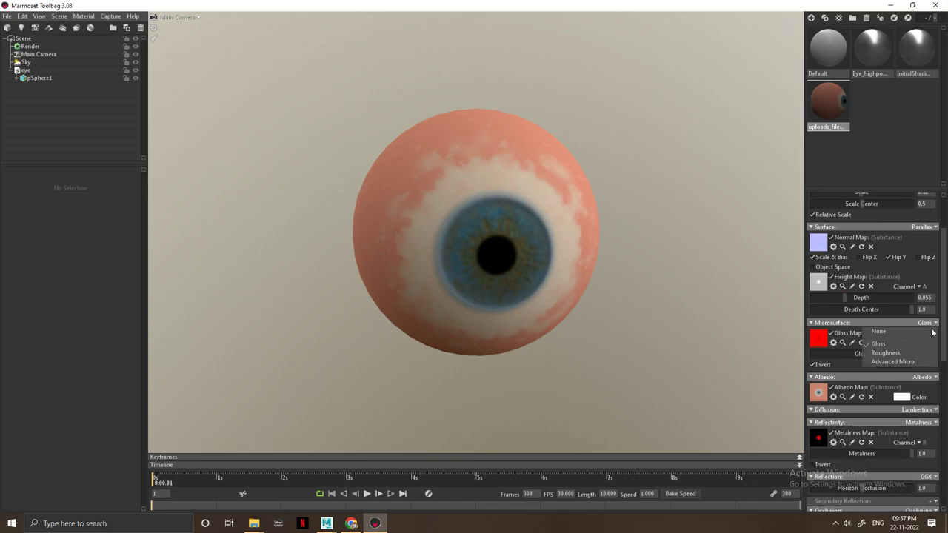
left_click(890, 354)
Change the material's diffusion to Subsurface Scatter with a scatter depth of 1.3 mm.
scroll(858, 355, "down", 3)
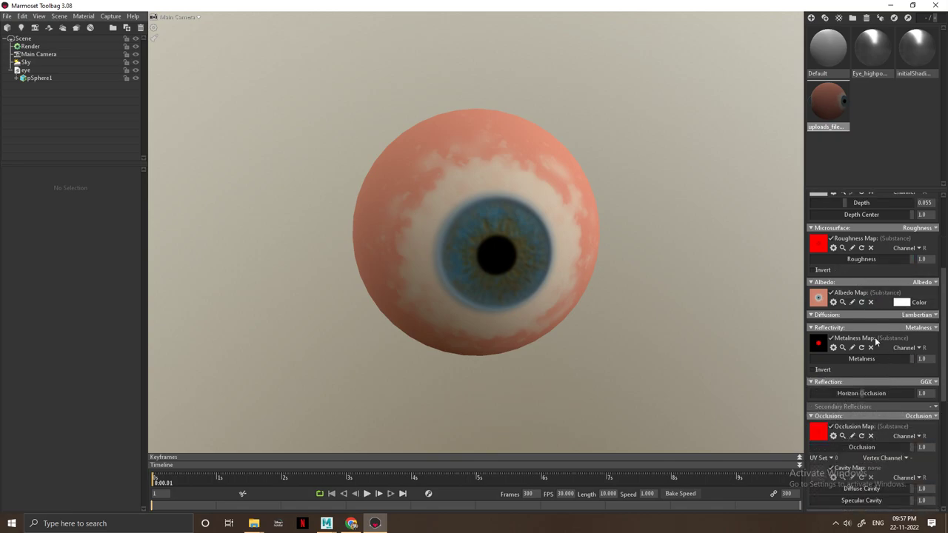
left_click(935, 315)
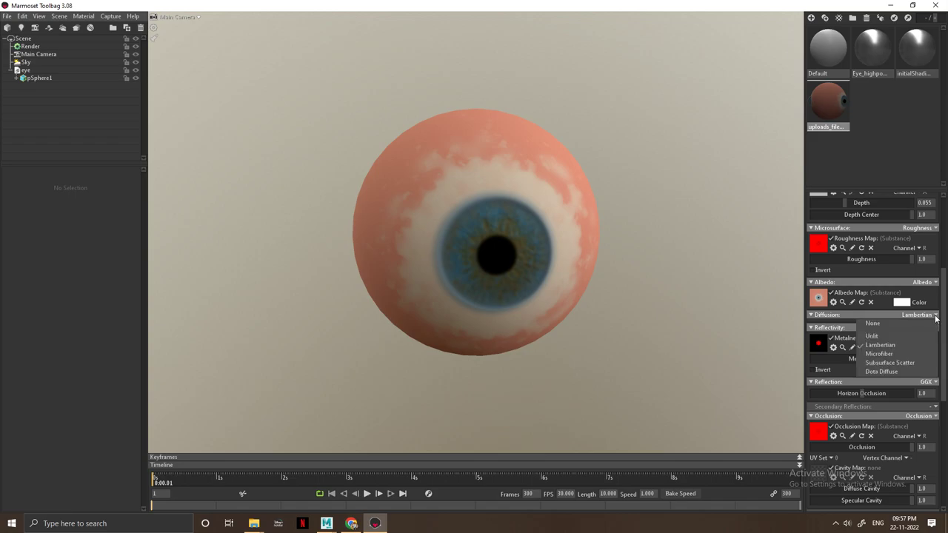
left_click(893, 362)
left_click(912, 345)
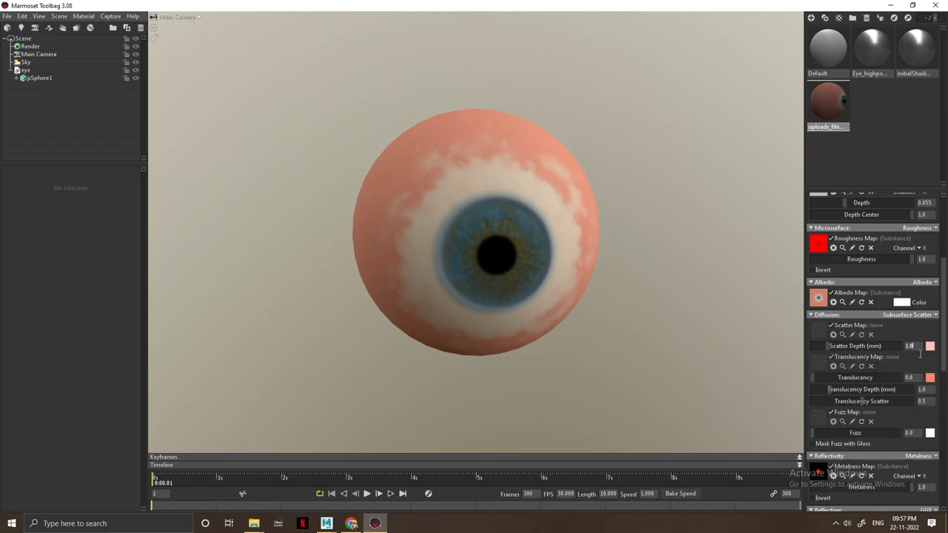
key("BackSpace")
type("3")
key("Return")
Set the Substance texture's width and height both to 1024.
scroll(827, 359, "down", 1)
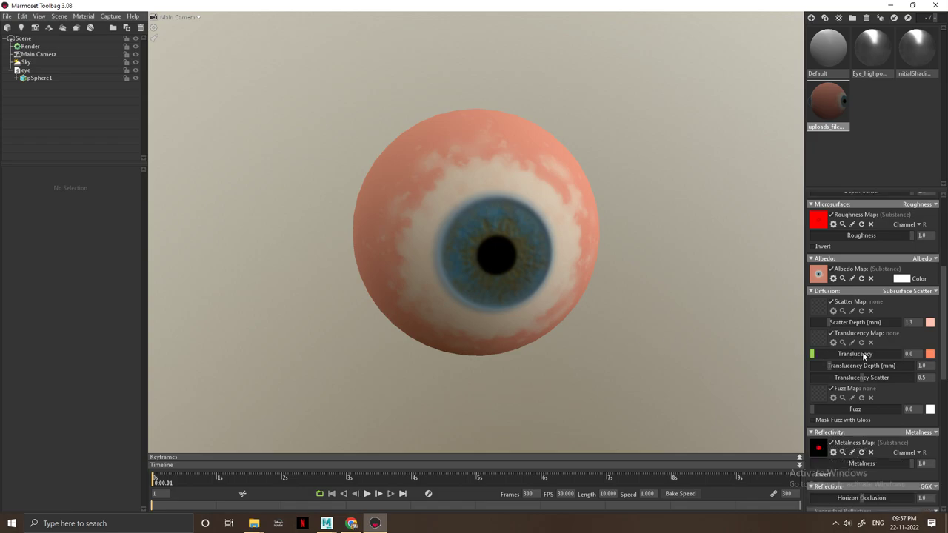
scroll(864, 352, "down", 3)
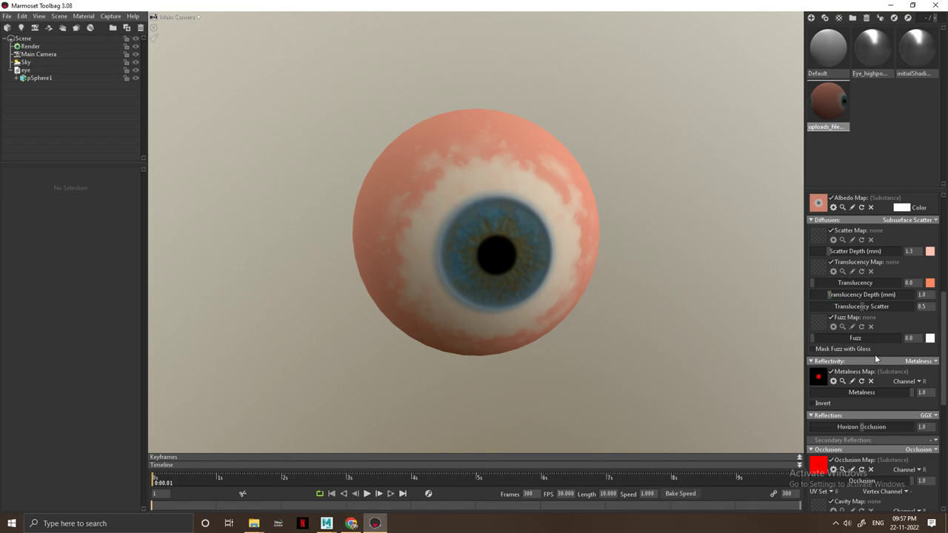
scroll(874, 354, "down", 1)
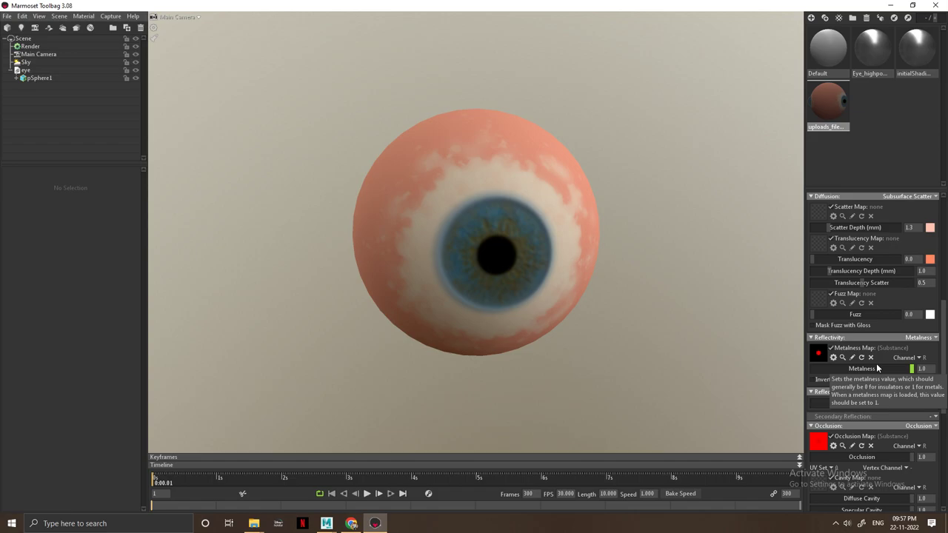
scroll(877, 368, "down", 1)
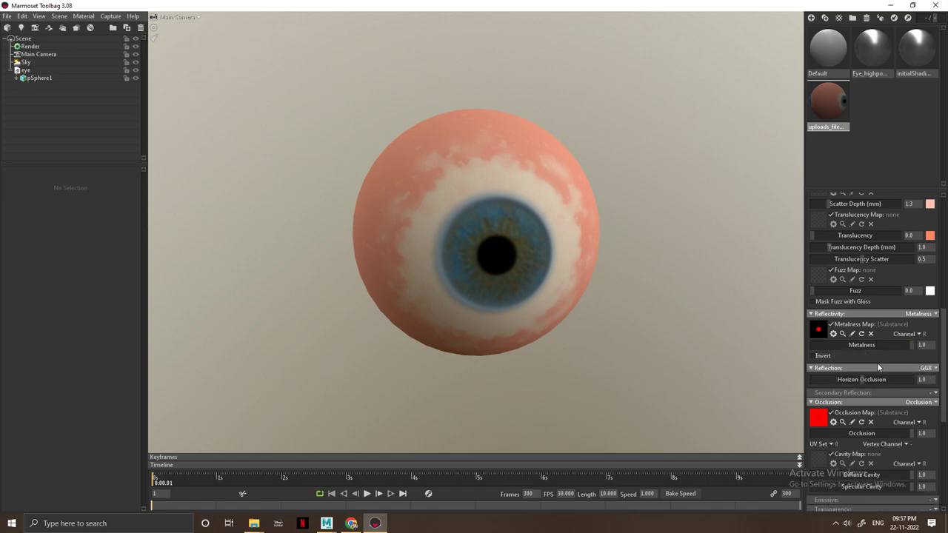
scroll(877, 368, "down", 1)
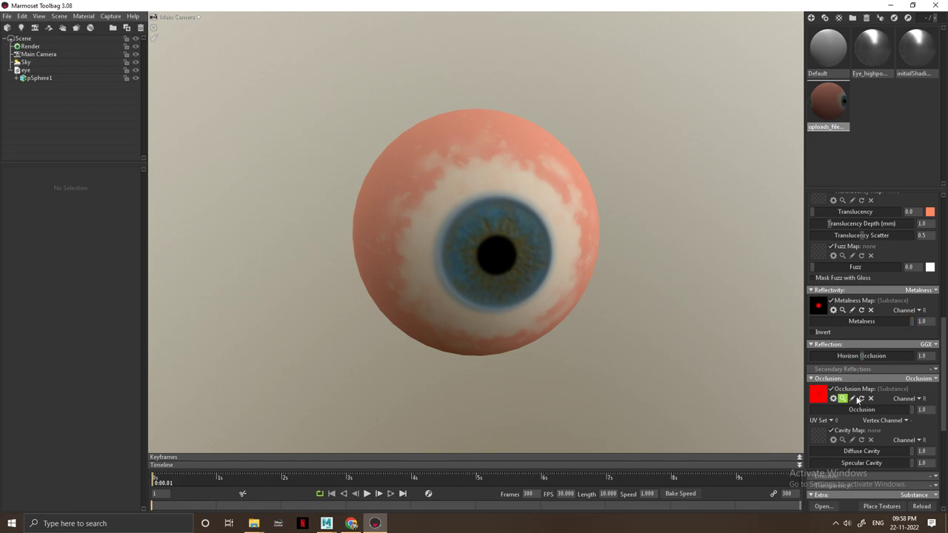
scroll(853, 413, "down", 5)
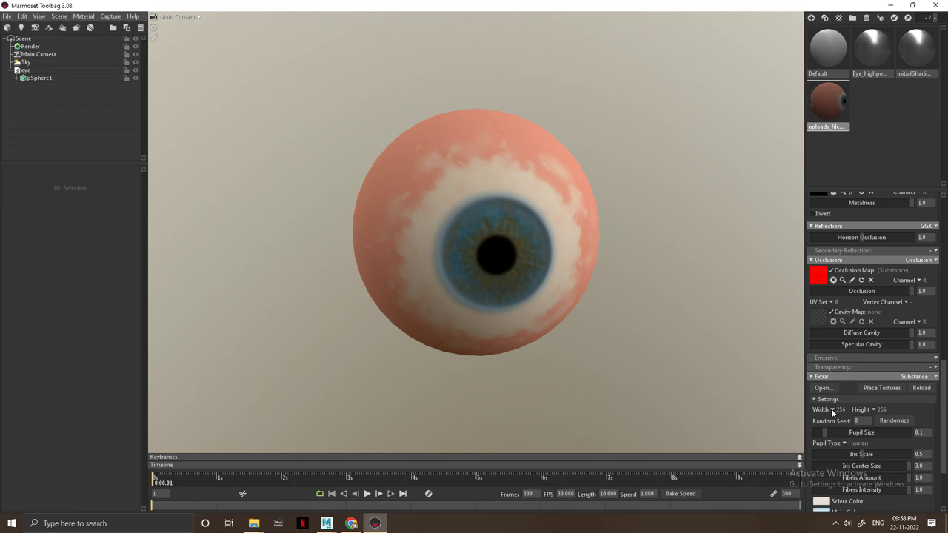
left_click(832, 412)
left_click(855, 392)
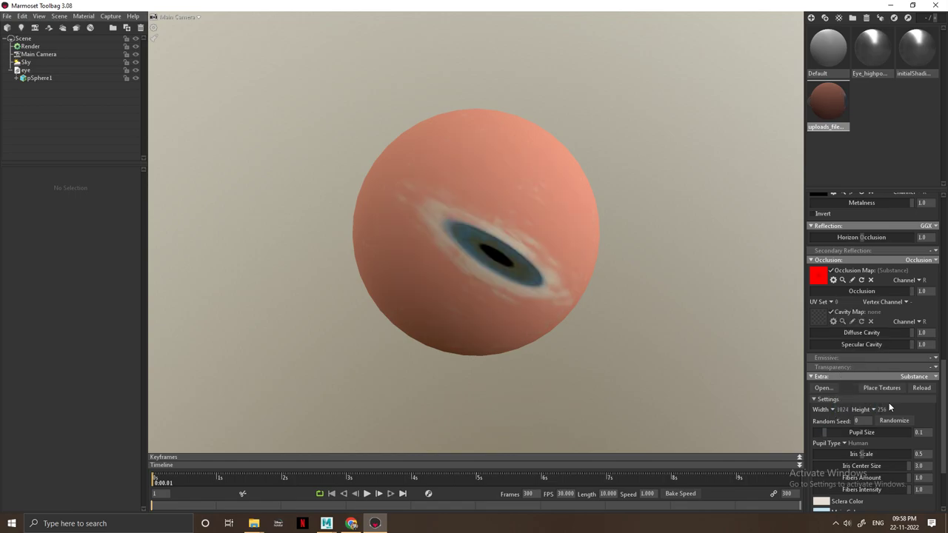
left_click(875, 408)
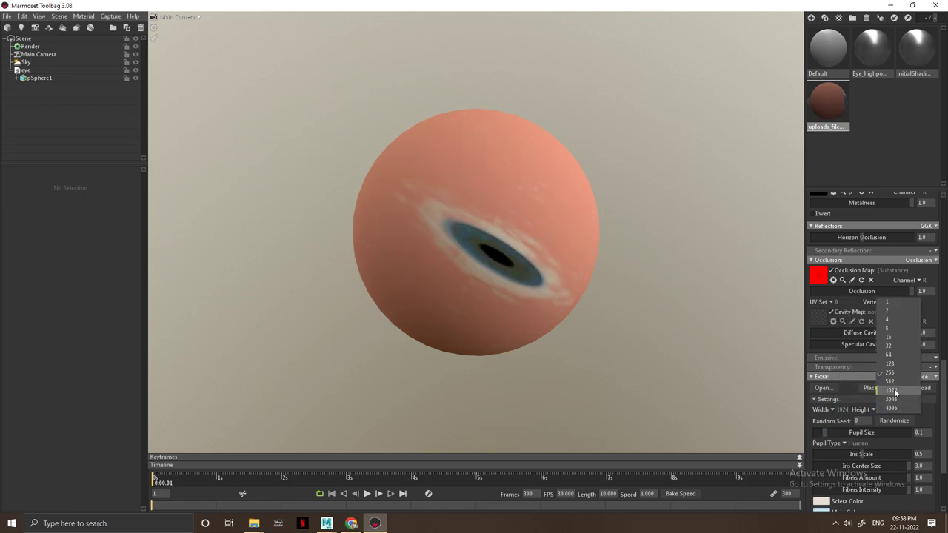
mouse_move(592, 319)
left_mouse_down()
mouse_move(594, 277)
mouse_move(615, 290)
left_mouse_up()
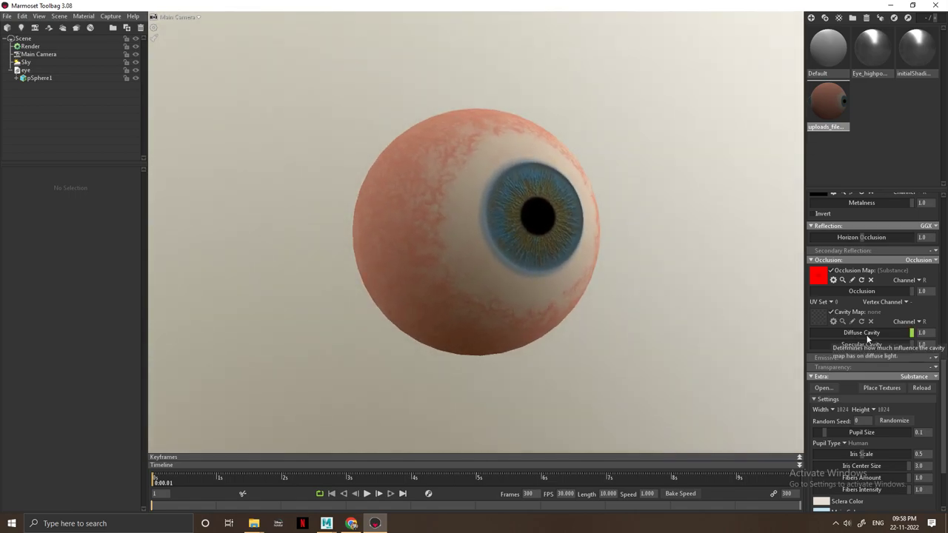
Raise the Substance's Iris Normal Intensity to 1.0.
scroll(866, 334, "down", 1)
scroll(866, 334, "down", 1)
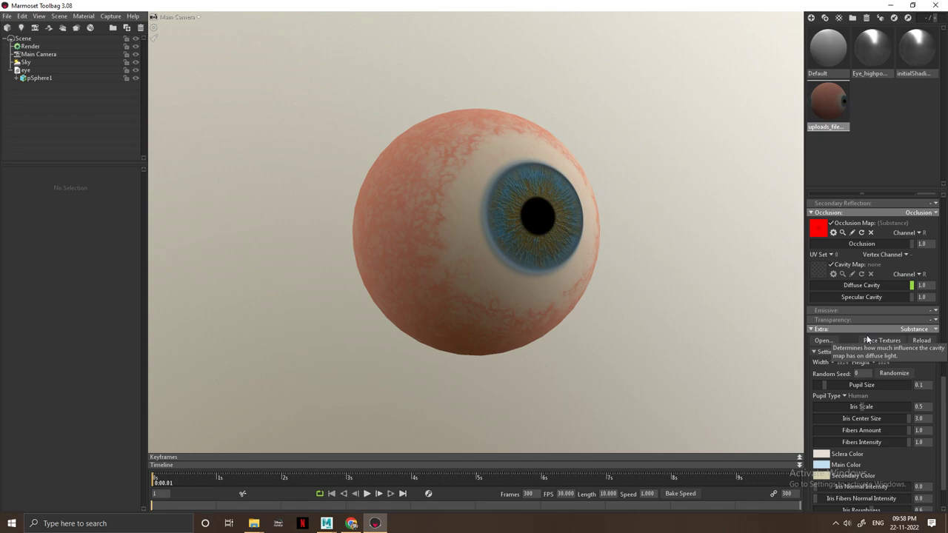
scroll(868, 337, "down", 2)
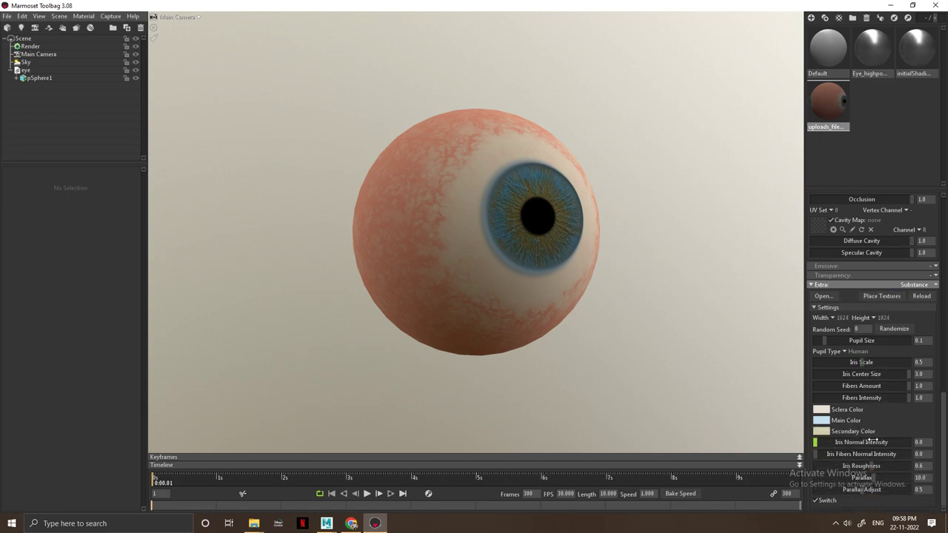
left_click_drag(876, 438, 879, 443)
left_click_drag(649, 355, 562, 366)
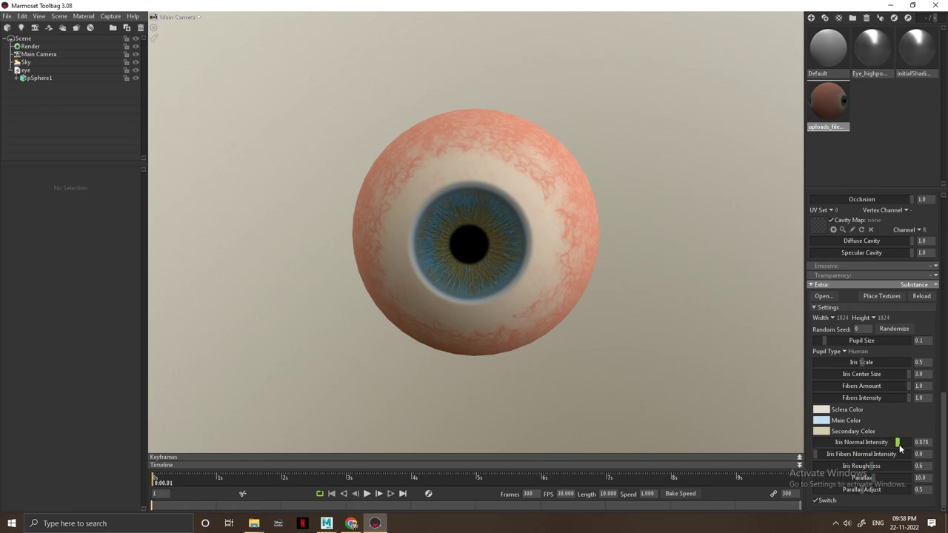
left_click_drag(898, 444, 925, 424)
Reduce the Substance's Iris Center Size to about 1.215 and inspect the iris up close.
left_click_drag(894, 373, 859, 390)
mouse_move(566, 325)
left_mouse_down()
mouse_move(603, 316)
mouse_move(575, 343)
mouse_move(580, 330)
left_mouse_up()
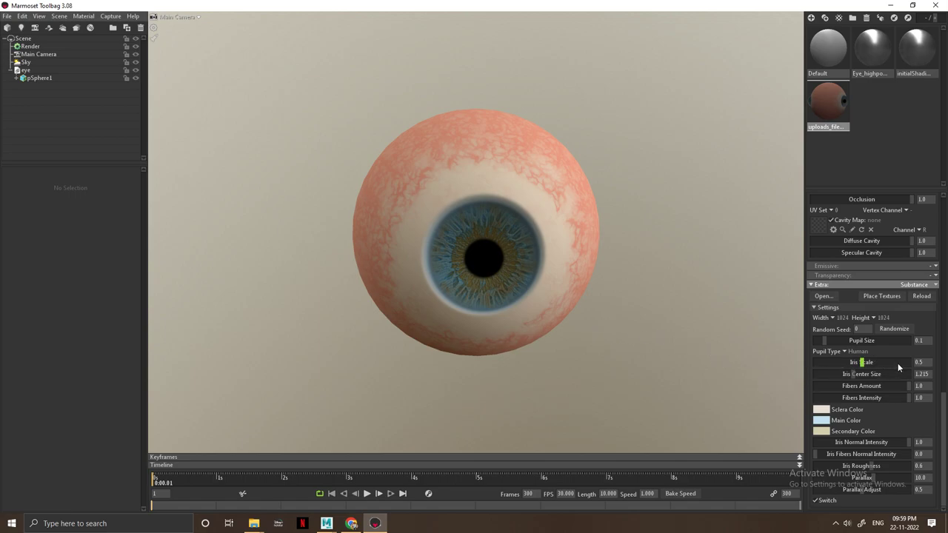
left_click_drag(586, 339, 661, 298)
scroll(640, 291, "up", 3)
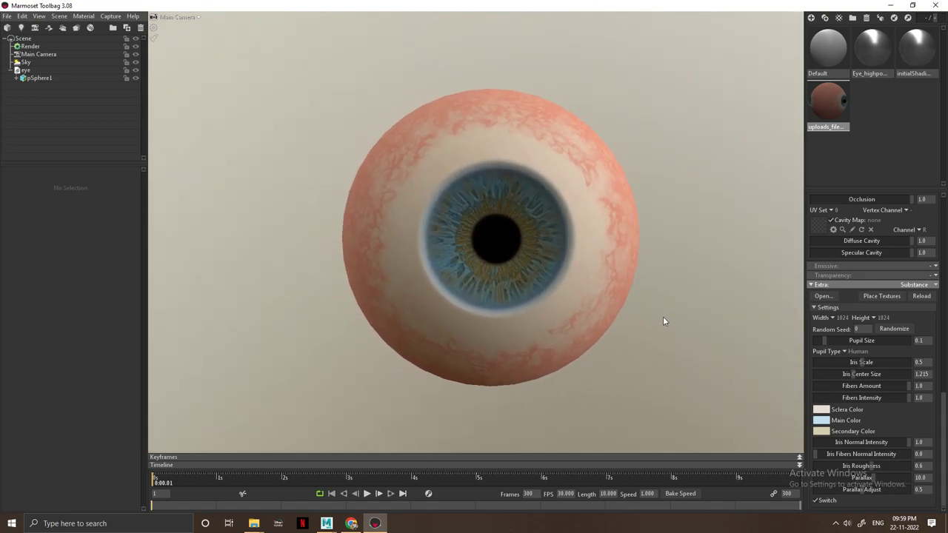
Rename the pSphere1 mesh as sclera.
left_click_drag(677, 326, 656, 324)
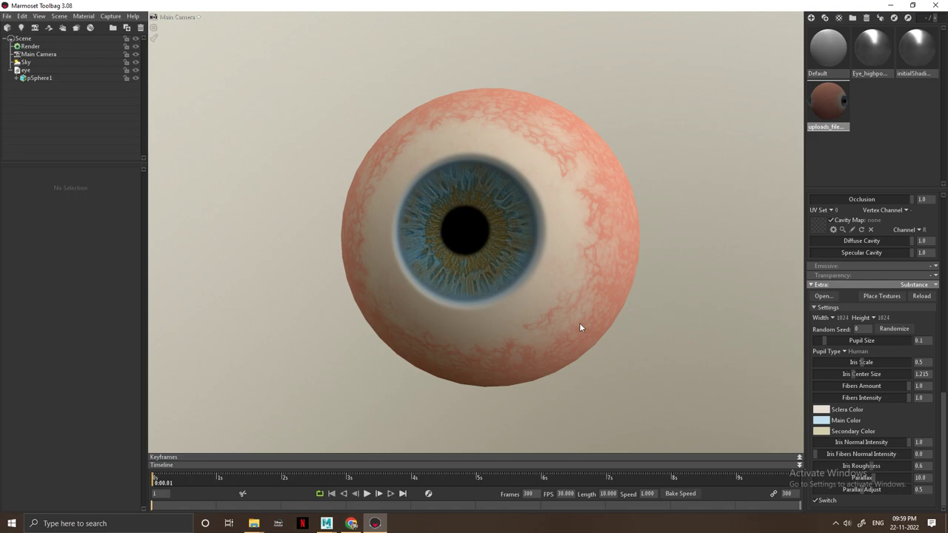
left_click(52, 81)
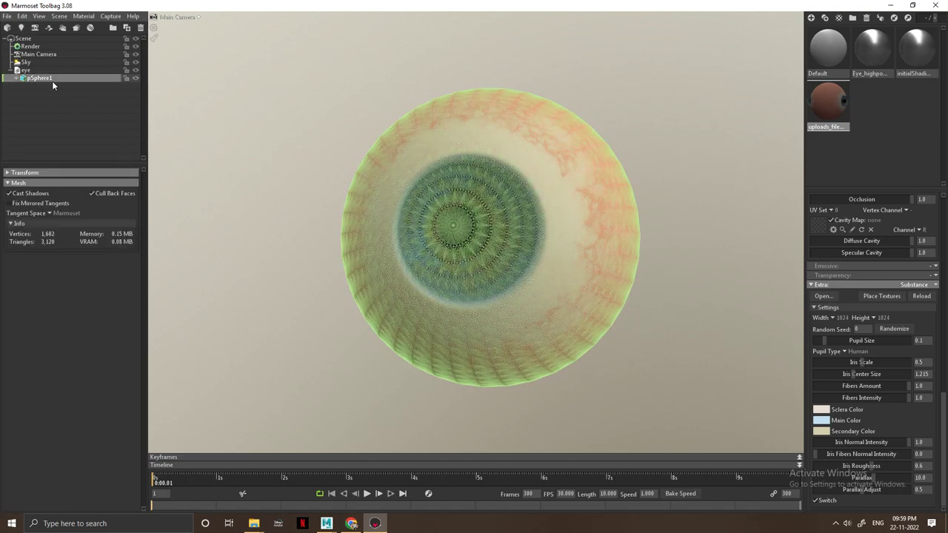
left_click(52, 81)
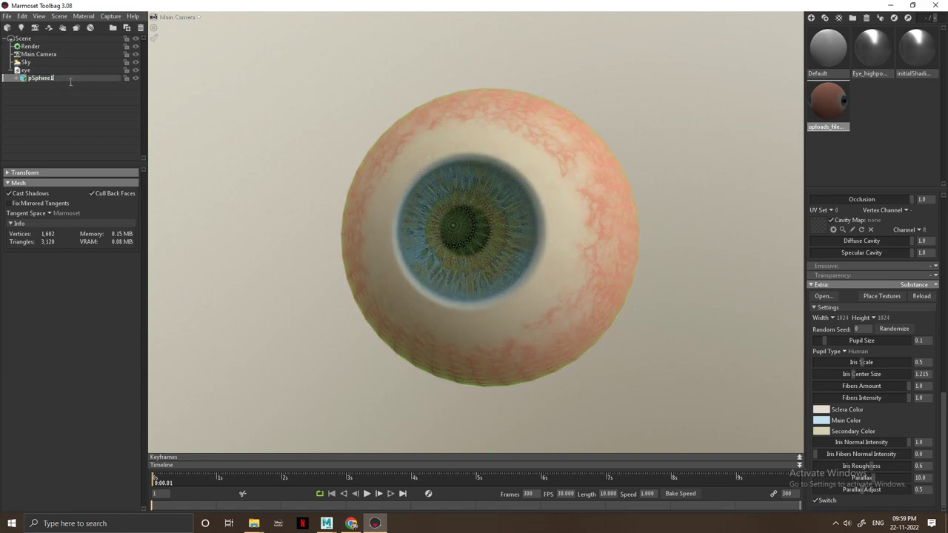
key("BackSpace")
key("BackSpace")
key("BackSpace")
key("BackSpace")
key("BackSpace")
key("BackSpace")
key("BackSpace")
key("BackSpace")
type("sdera")
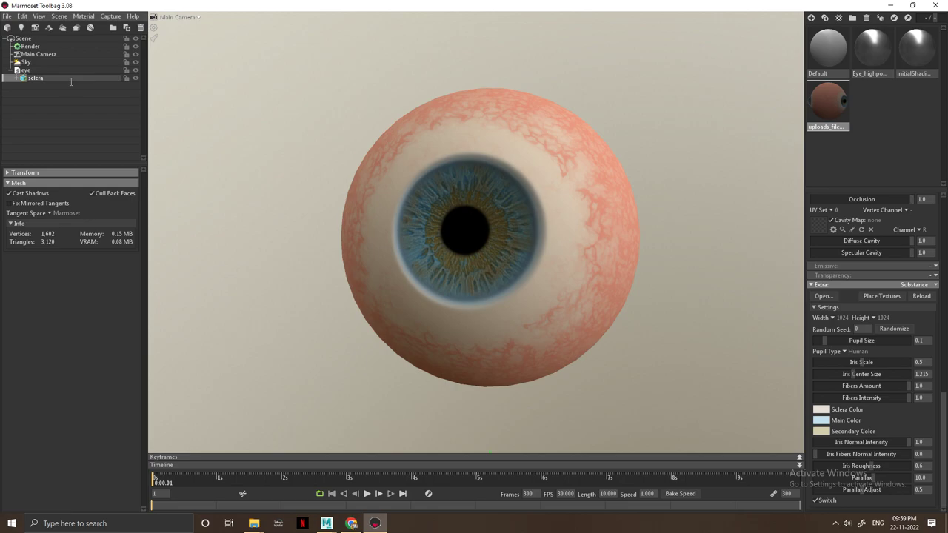
key("Return")
Duplicate the sclera mesh and rename the copy as cornea.
left_click(76, 78)
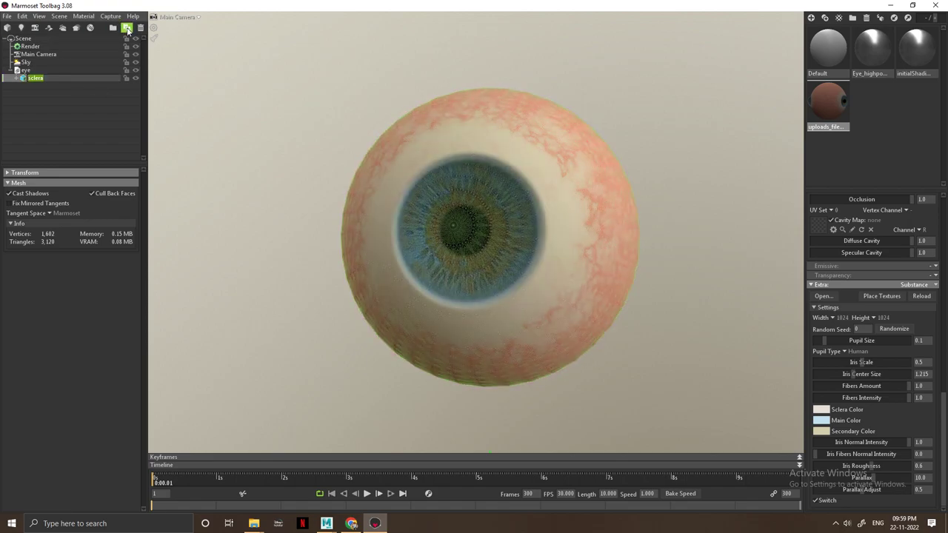
left_click(127, 29)
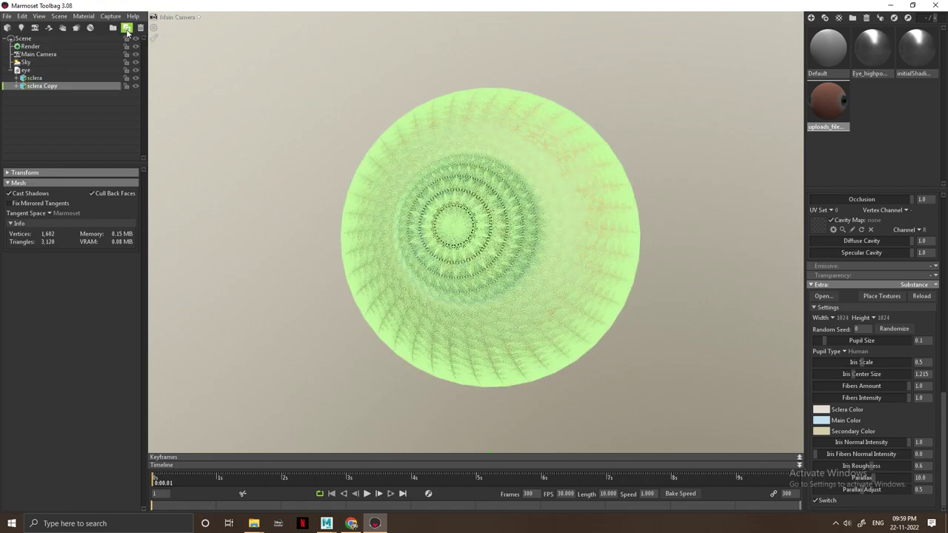
left_click(42, 88)
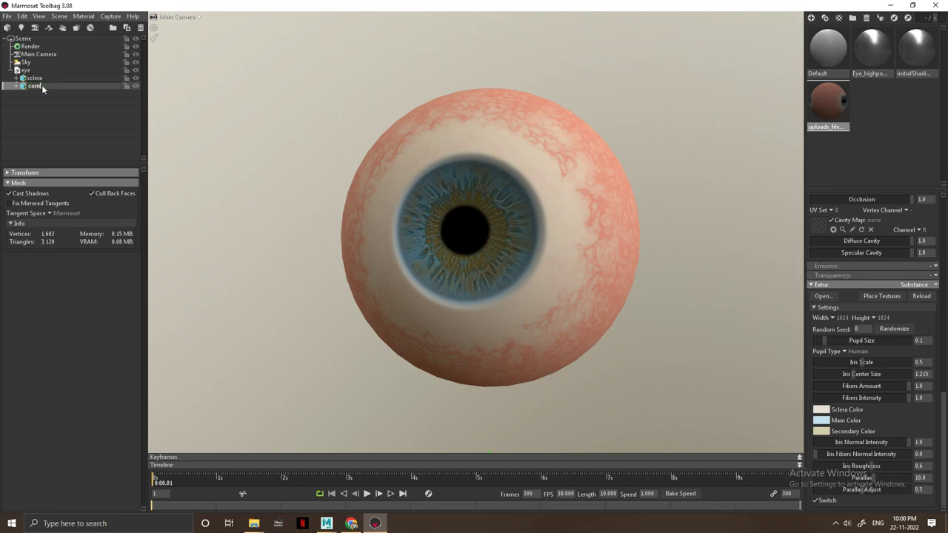
key("Return")
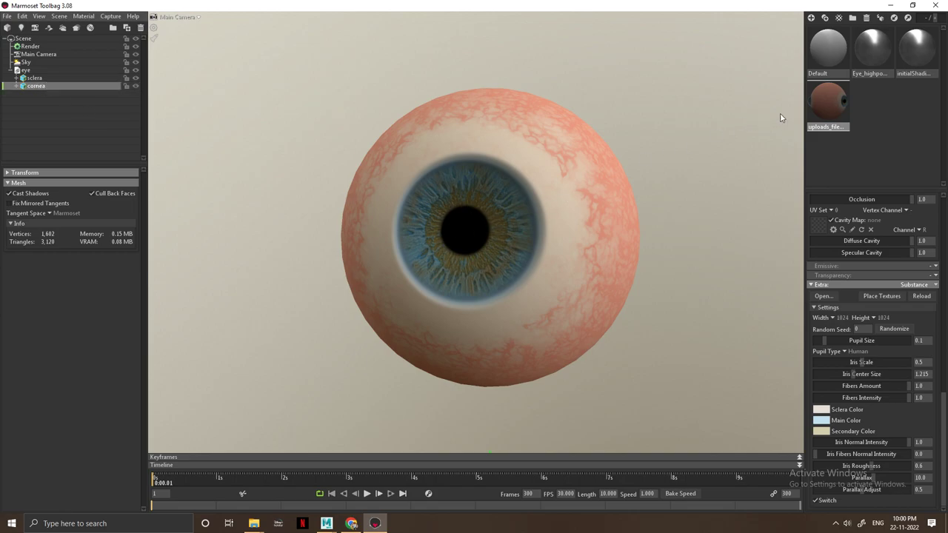
Rename the eye's Substance material from its uploads_files name to sclera.
left_click(832, 126)
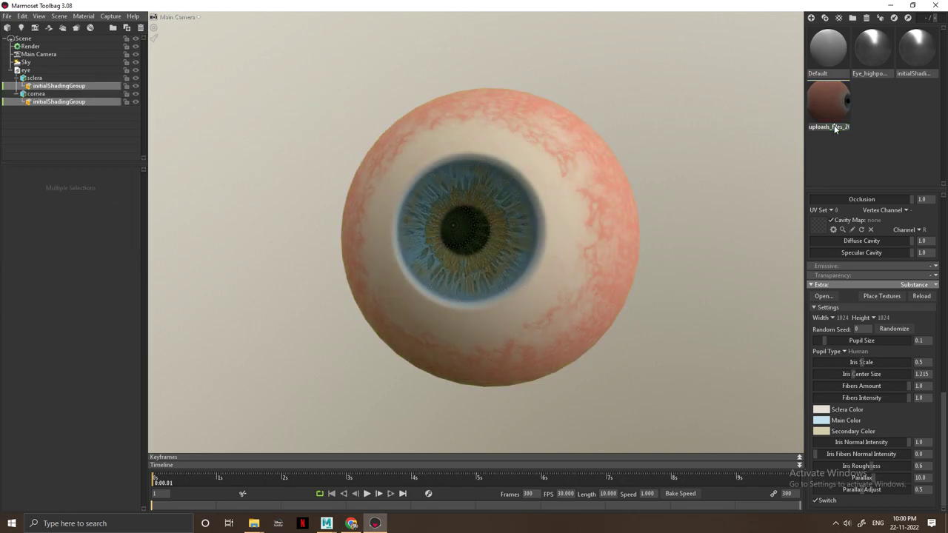
double_click(830, 126)
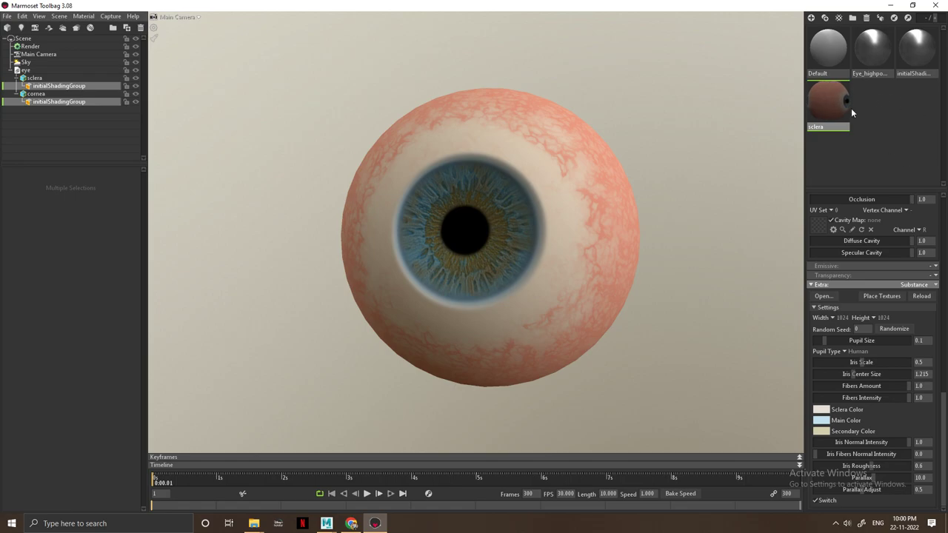
left_click(822, 152)
left_click_drag(604, 211, 524, 206)
left_click(535, 150)
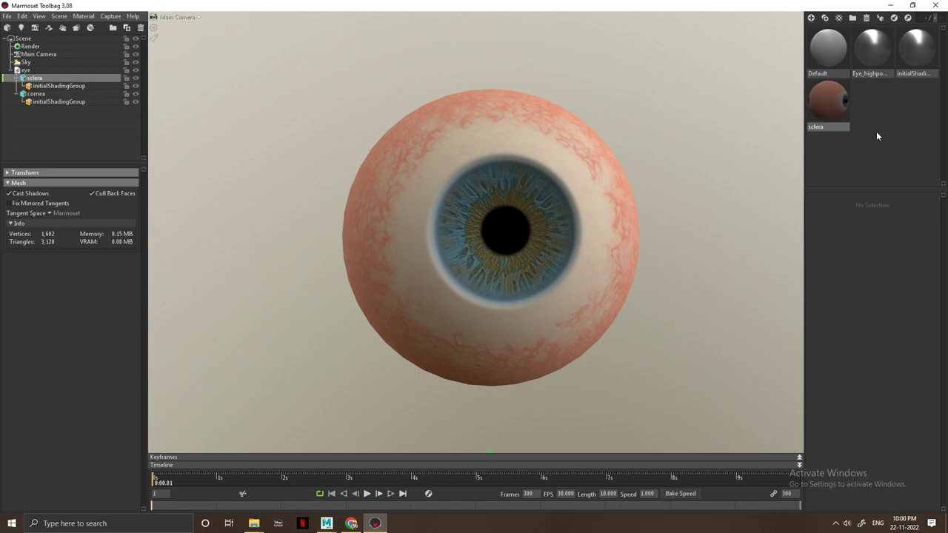
Duplicate the sclera material, rename the copy as cornea, and assign it to the cornea mesh.
left_click(838, 112)
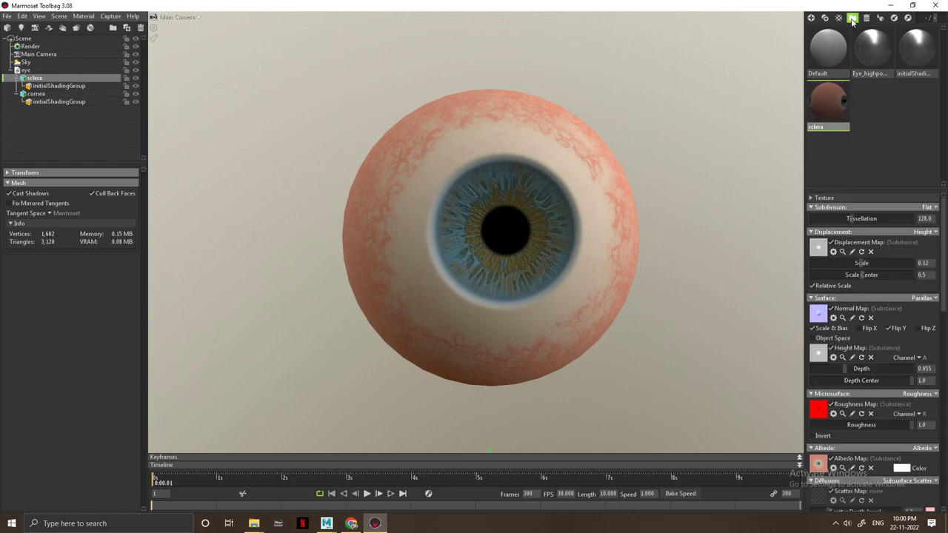
left_click(824, 20)
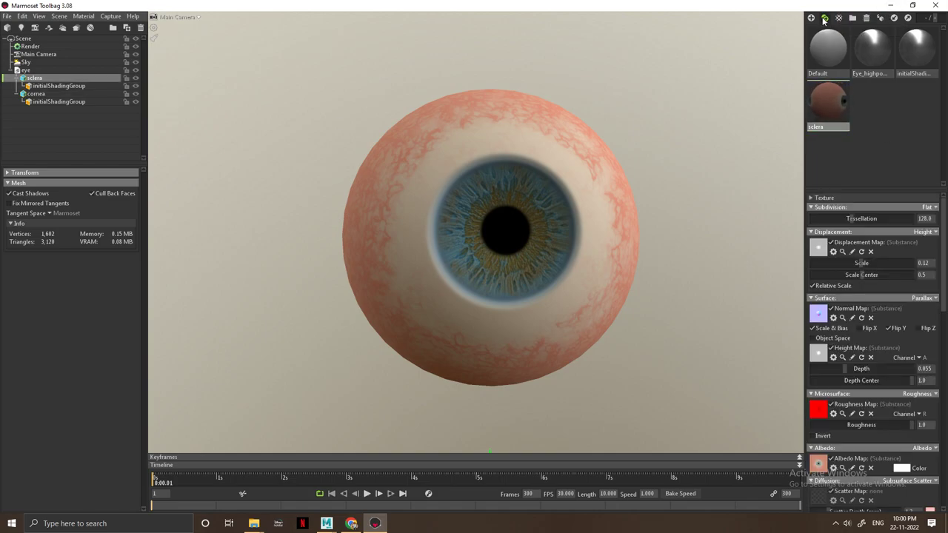
left_click(871, 111)
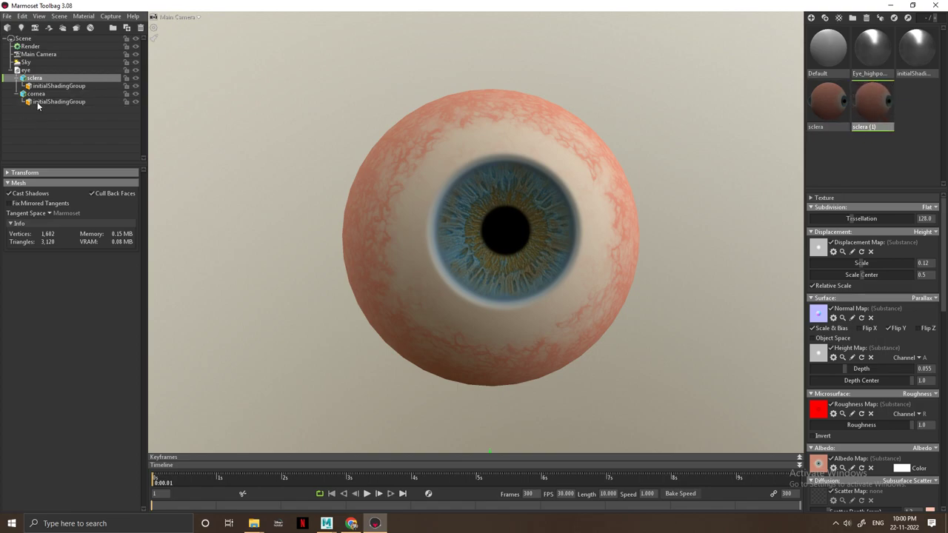
double_click(871, 128)
key("Return")
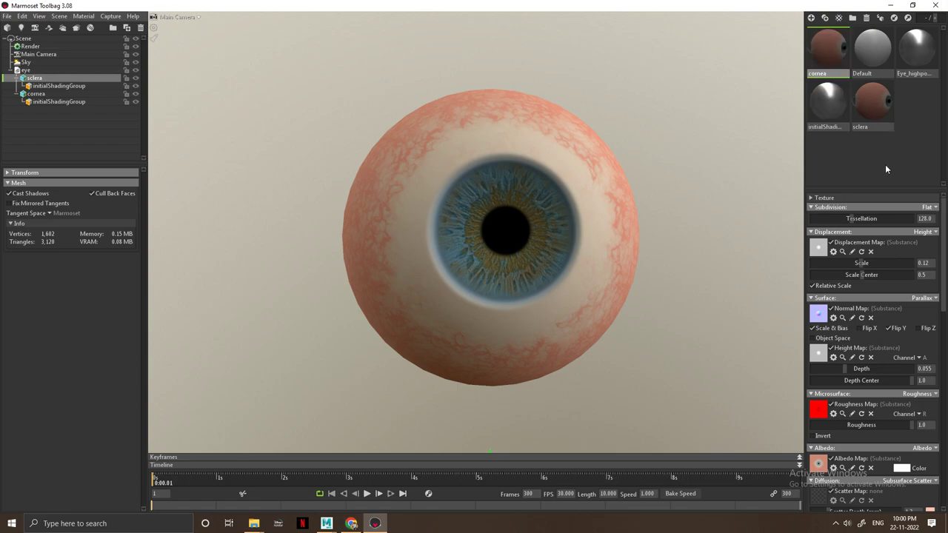
left_click(827, 59)
left_click_drag(819, 52, 51, 95)
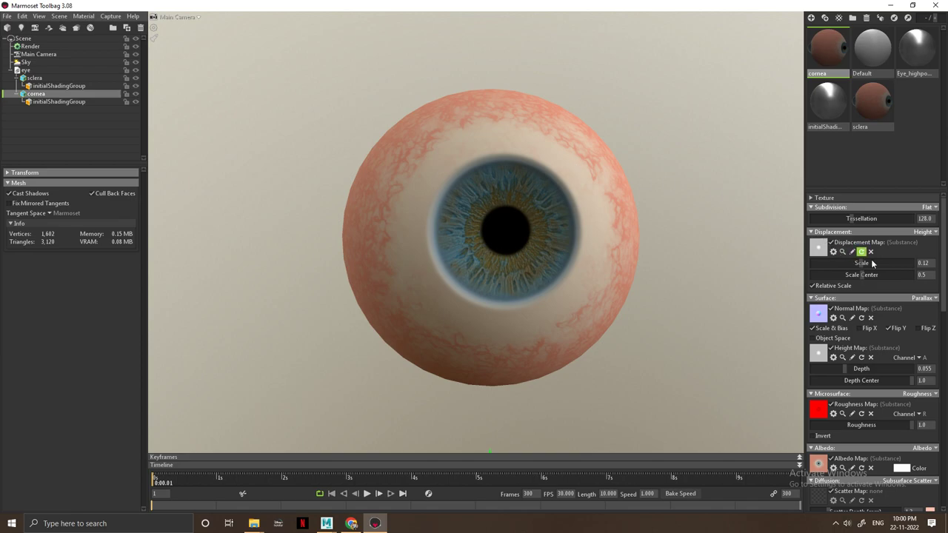
Change the cornea material's diffusion to Lambertian.
scroll(874, 263, "down", 1)
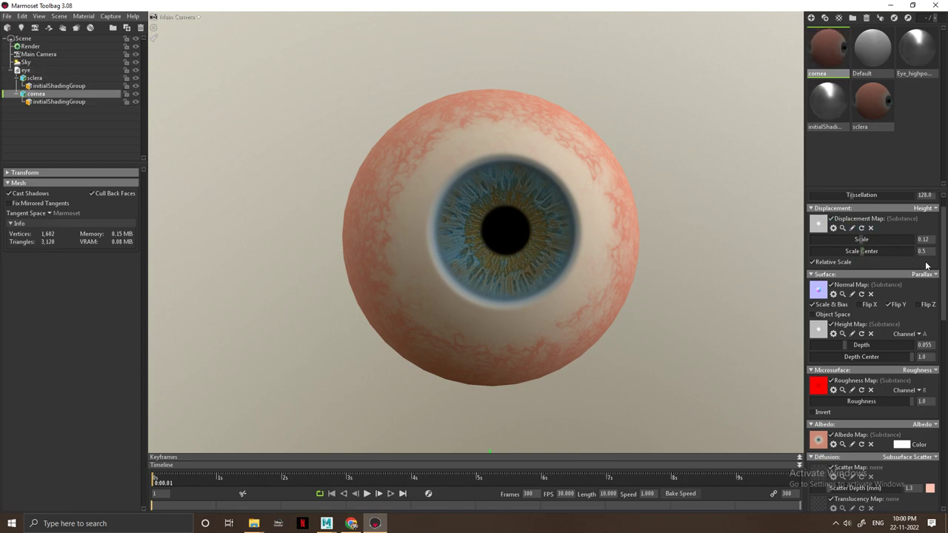
scroll(892, 274, "down", 3)
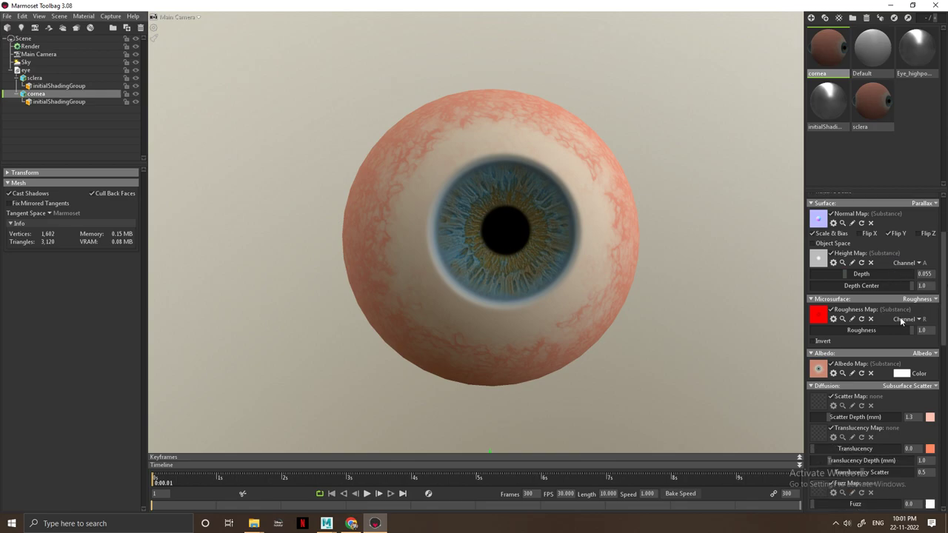
scroll(922, 358, "down", 4)
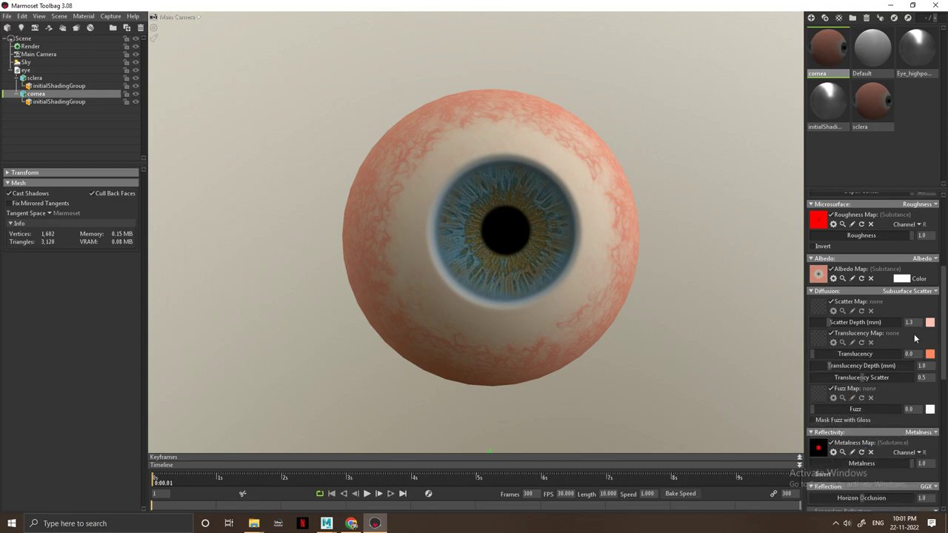
scroll(915, 338, "up", 8)
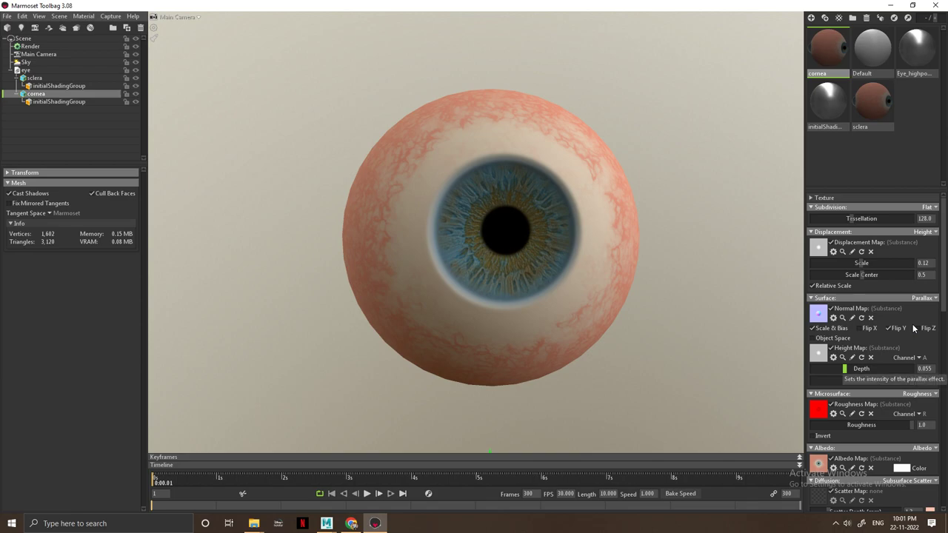
scroll(904, 348, "down", 5)
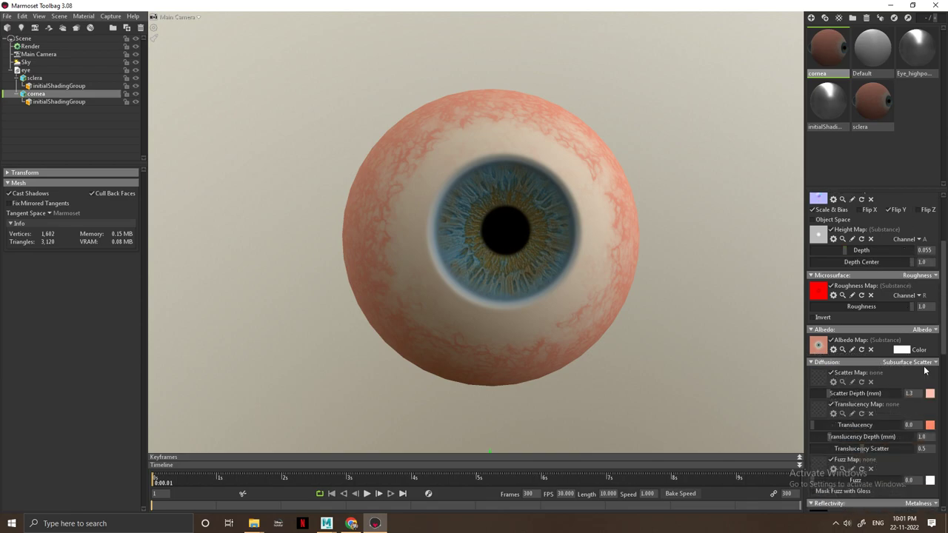
left_click(923, 363)
left_click(910, 393)
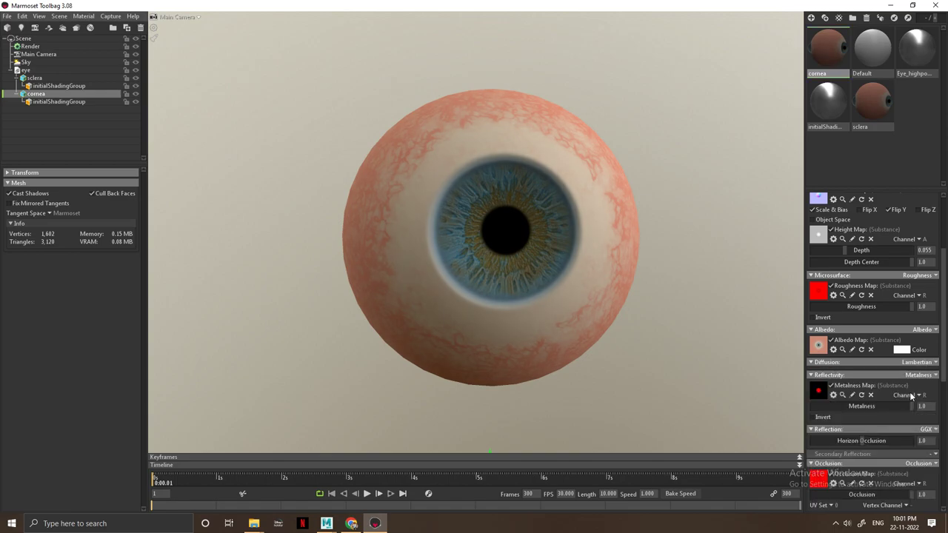
Set the cornea material's transparency to Add with an alpha of 0.935.
scroll(912, 388, "down", 2)
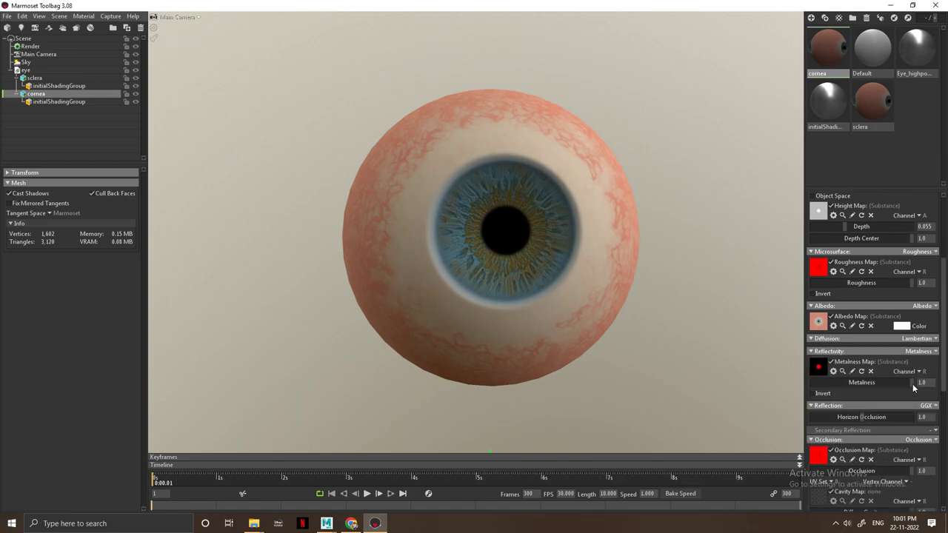
scroll(903, 390, "down", 1)
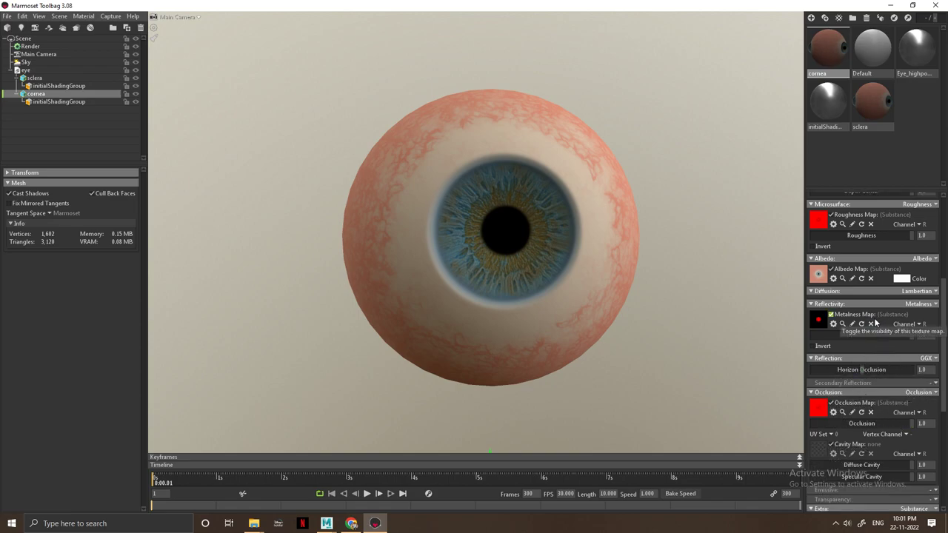
scroll(866, 337, "down", 3)
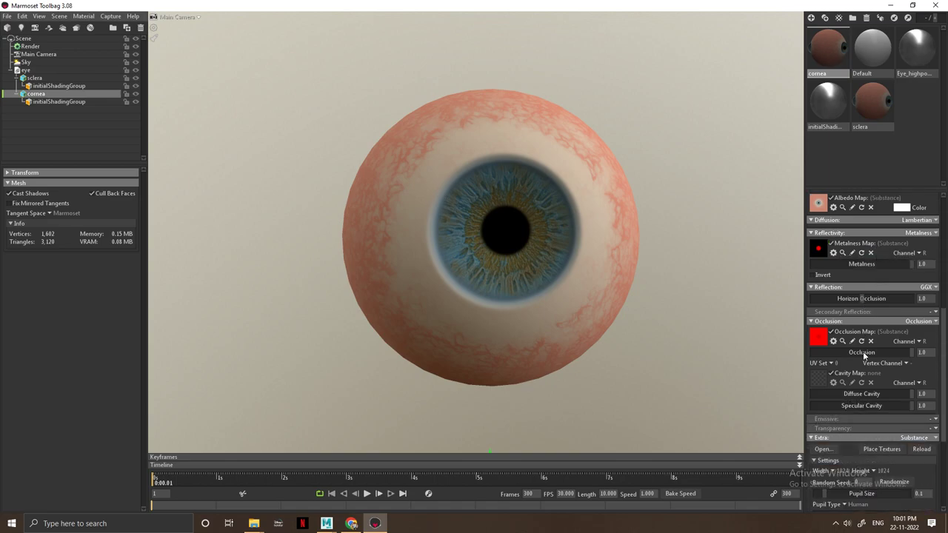
scroll(912, 409, "down", 2)
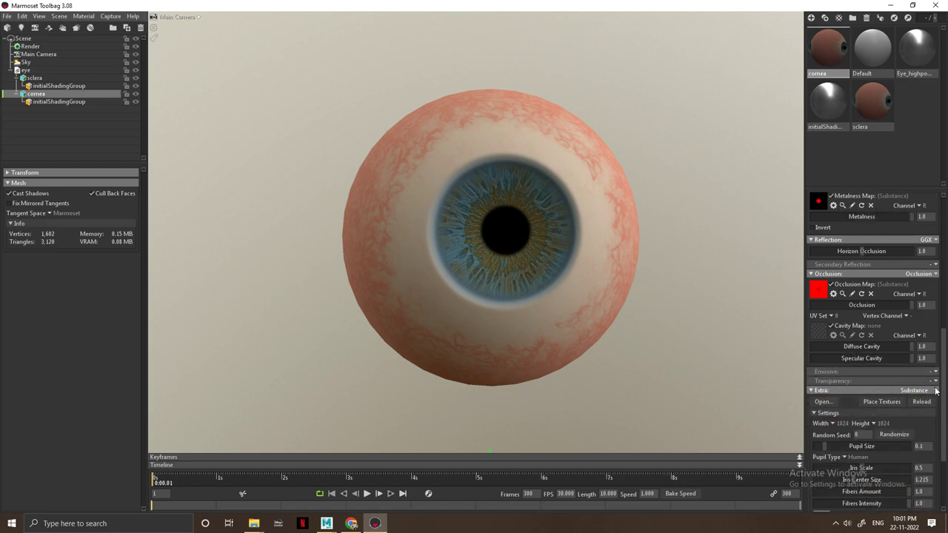
left_click(934, 382)
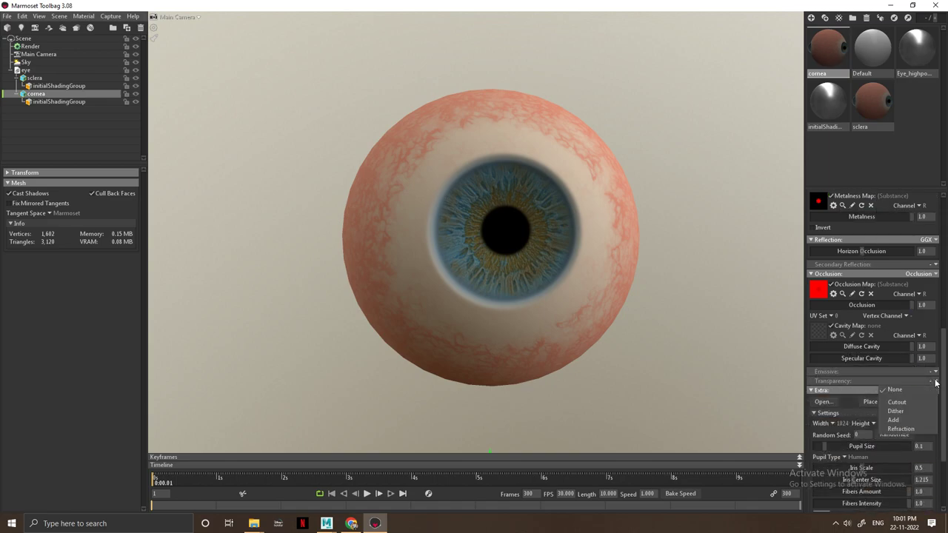
left_click(907, 420)
left_click_drag(908, 421, 908, 422)
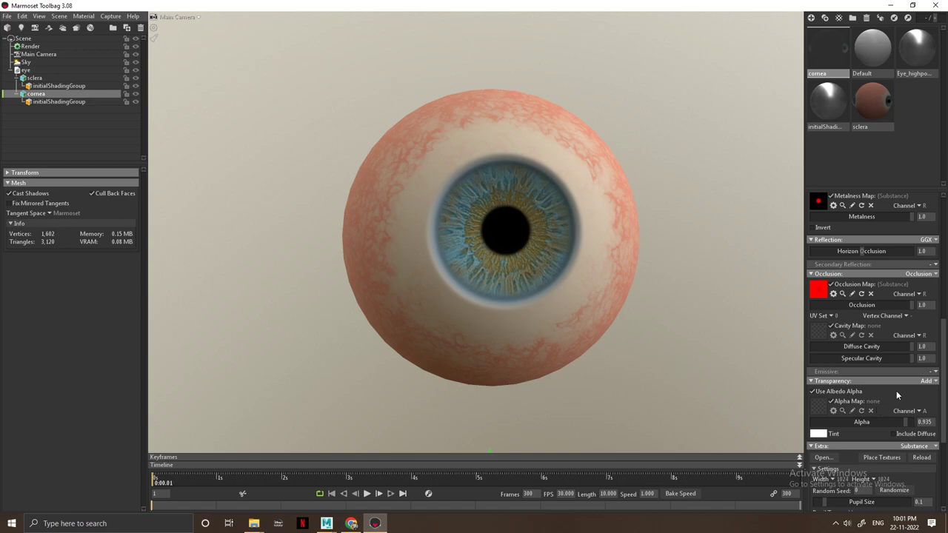
Turn off the Switch option in the cornea material's Substance settings and inspect the reflections on the eye.
scroll(894, 393, "down", 3)
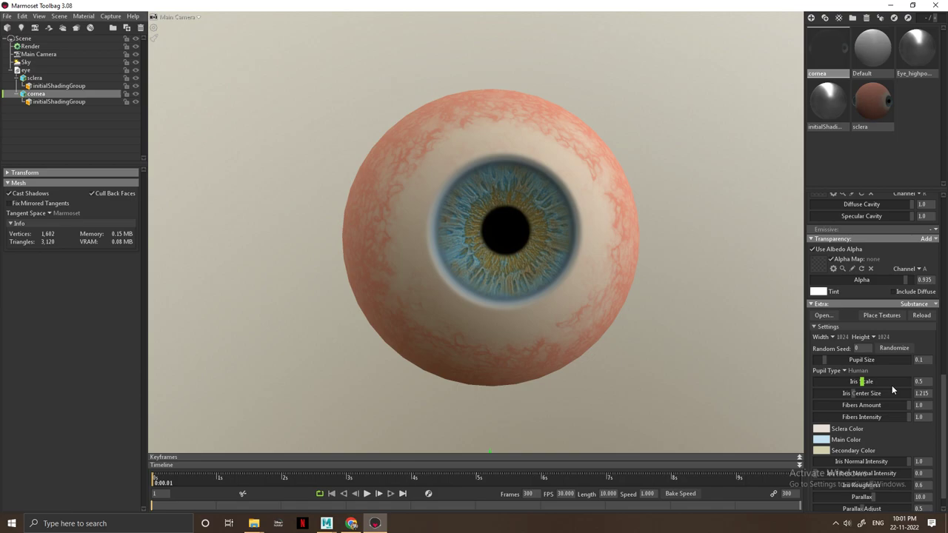
scroll(892, 389, "down", 1)
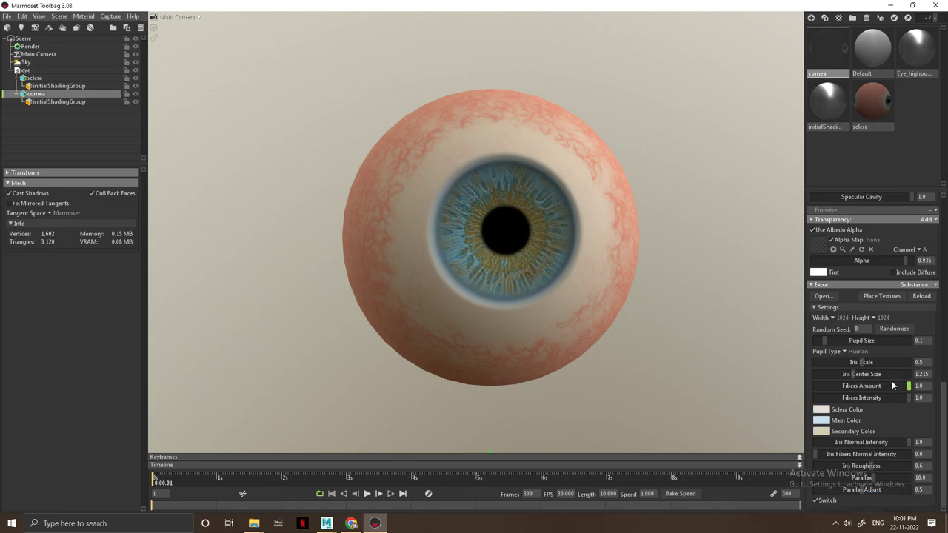
left_click(815, 502)
scroll(698, 353, "down", 3)
left_click_drag(584, 297, 546, 279)
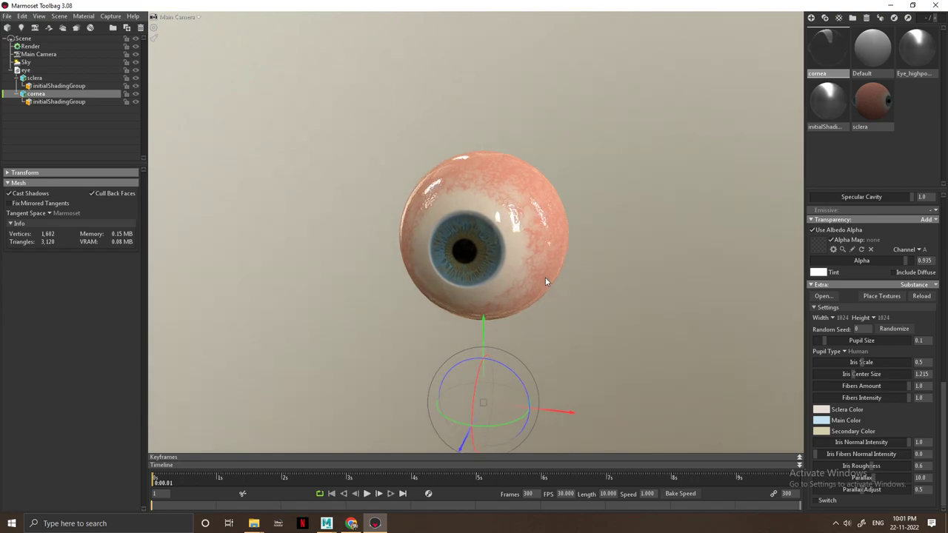
scroll(572, 300, "up", 4)
left_click_drag(548, 326, 665, 323)
scroll(593, 301, "down", 2)
scroll(568, 299, "up", 2)
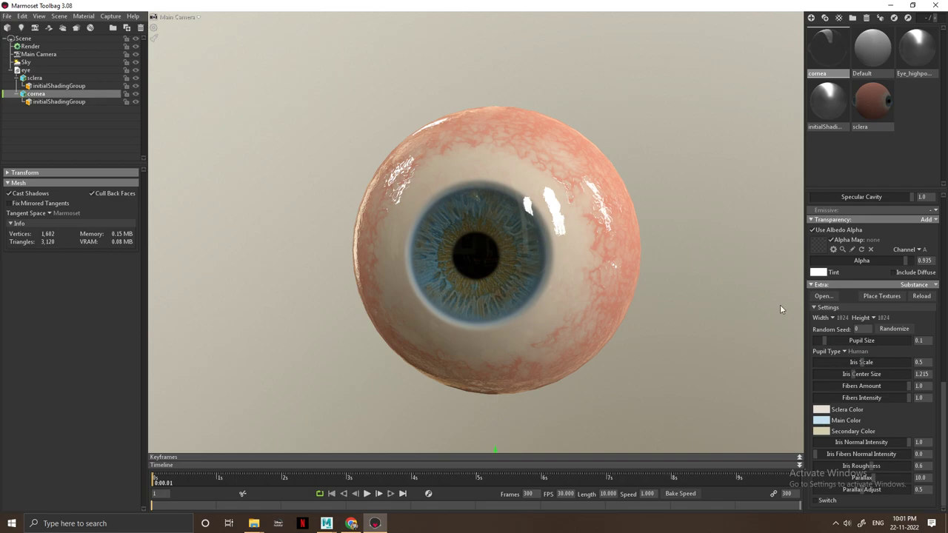
Change the Main Color in the sclera material's Substance settings from blue tones to a saturated orange-brown.
left_click(871, 102)
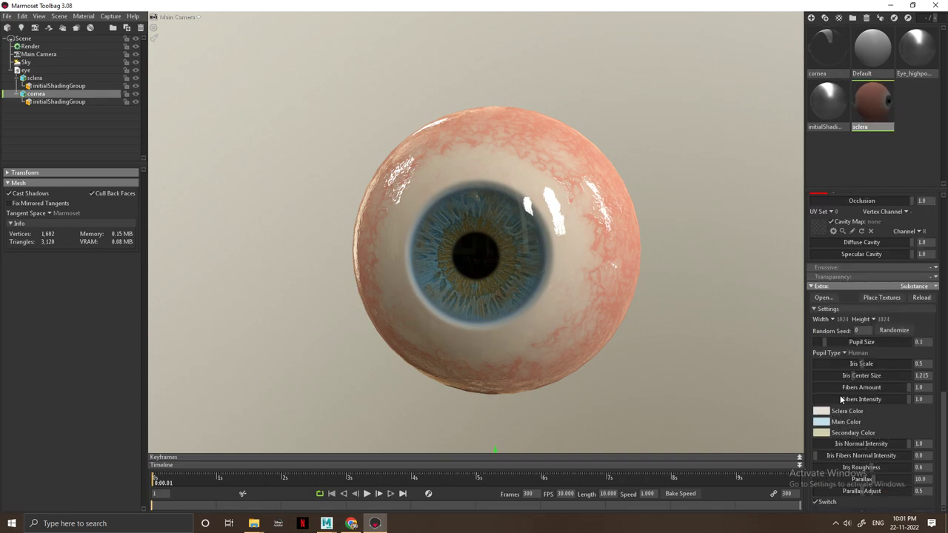
left_click(822, 421)
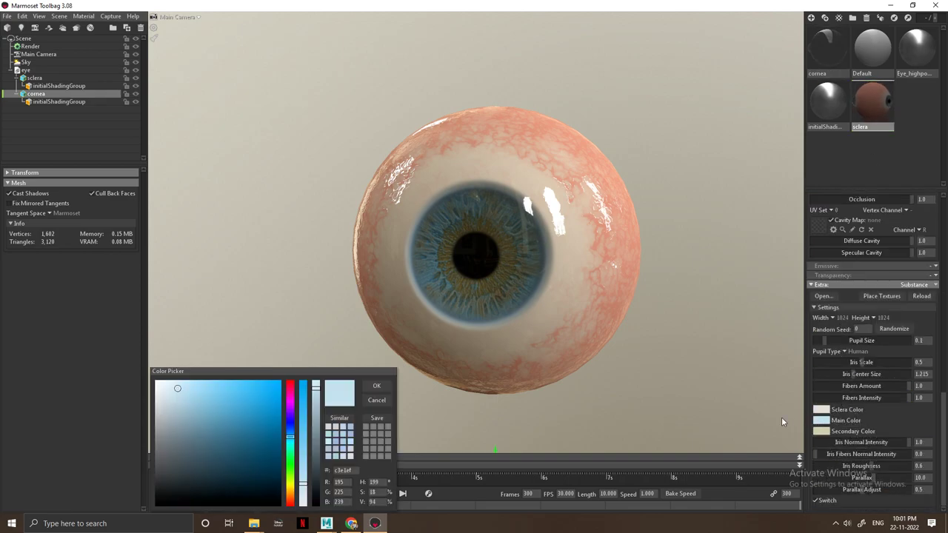
left_click(290, 494)
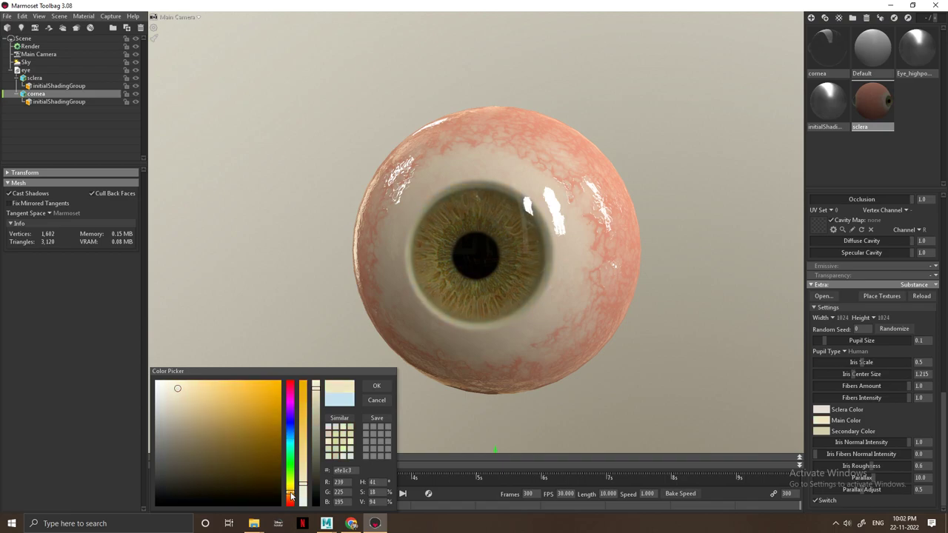
left_click_drag(291, 496, 293, 496)
mouse_move(231, 448)
left_mouse_down()
mouse_move(251, 446)
mouse_move(259, 407)
mouse_move(247, 452)
left_mouse_up()
left_click_drag(320, 446, 317, 409)
mouse_move(273, 436)
left_mouse_down()
mouse_move(268, 460)
mouse_move(246, 457)
mouse_move(234, 431)
mouse_move(248, 434)
left_mouse_up()
left_click_drag(302, 415, 305, 383)
mouse_move(316, 433)
left_mouse_down()
mouse_move(315, 424)
mouse_move(317, 434)
left_mouse_up()
left_click(376, 386)
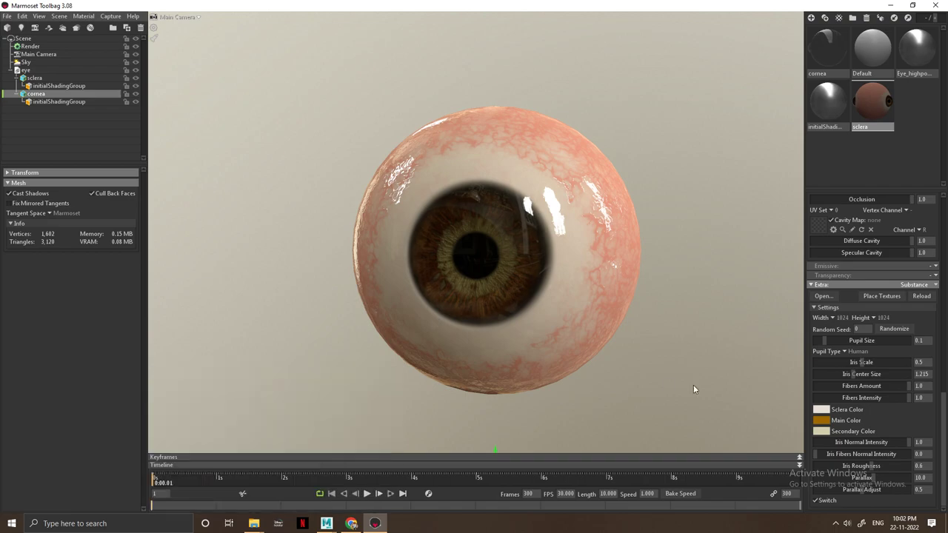
Set the sclera material's Secondary Color to a light orange-tan of about RGB 209, 166, 100.
left_click(823, 432)
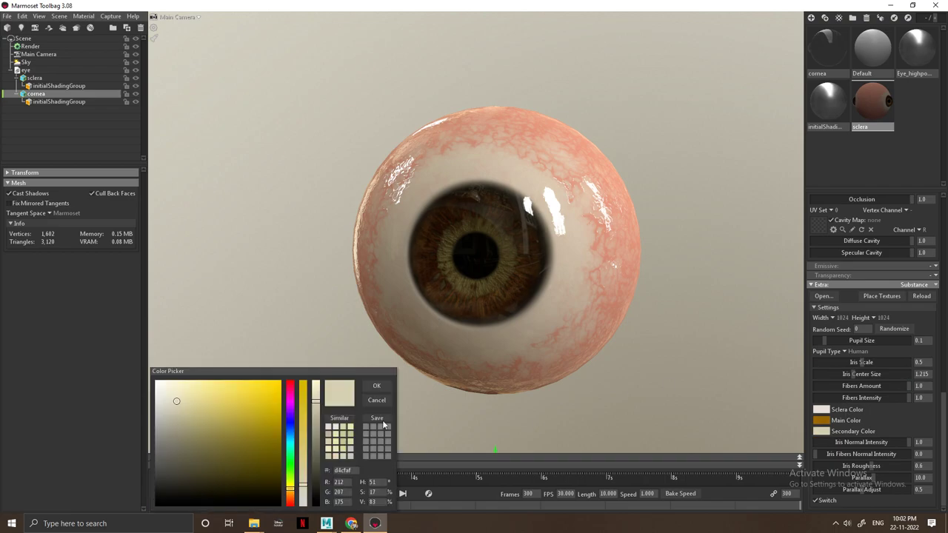
mouse_move(304, 470)
left_mouse_down()
mouse_move(305, 442)
mouse_move(290, 495)
left_mouse_up()
left_click(239, 459)
left_click(239, 463)
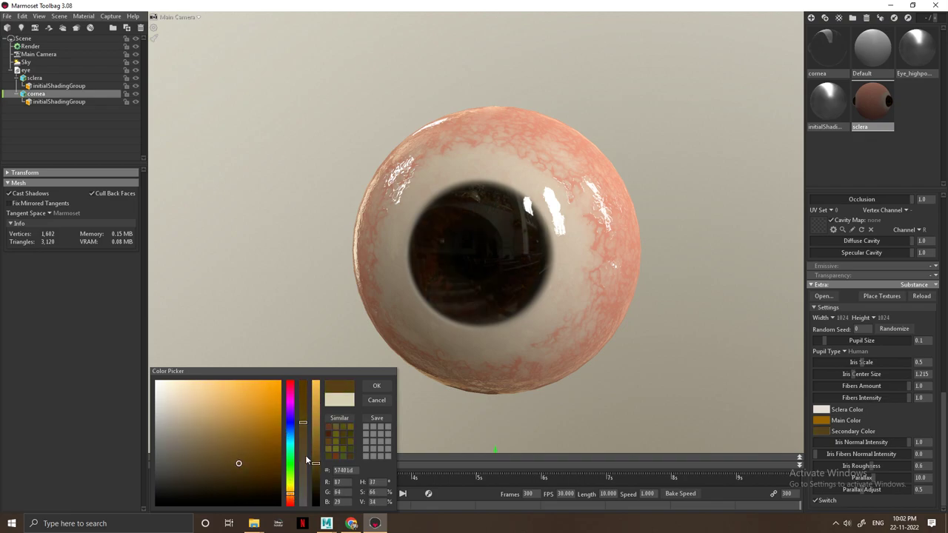
left_click_drag(315, 464, 313, 406)
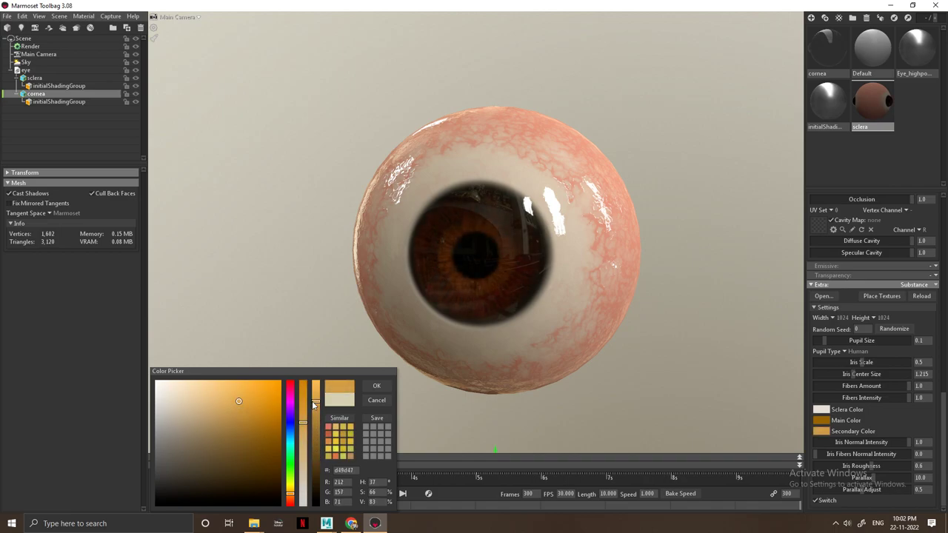
mouse_move(244, 414)
left_mouse_down()
mouse_move(244, 429)
mouse_move(261, 418)
mouse_move(213, 418)
left_mouse_up()
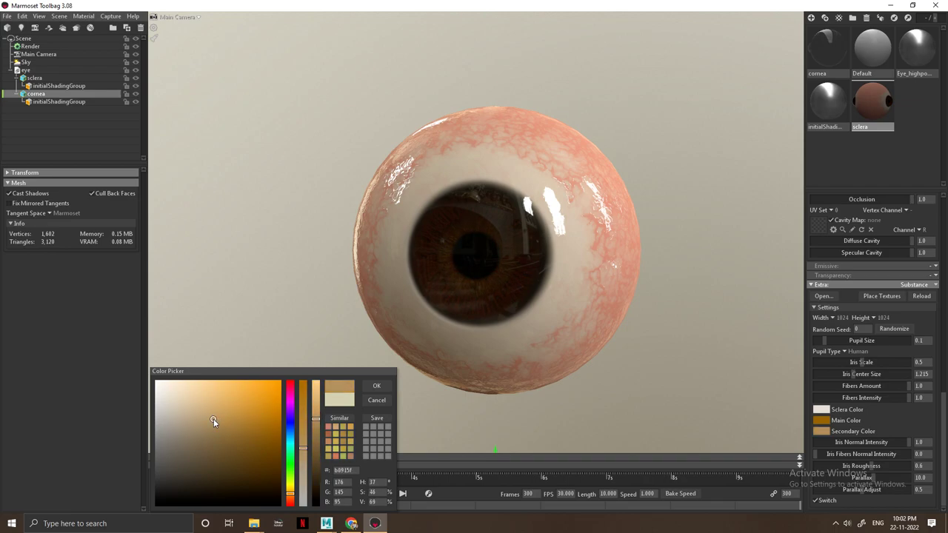
left_click_drag(315, 419, 318, 408)
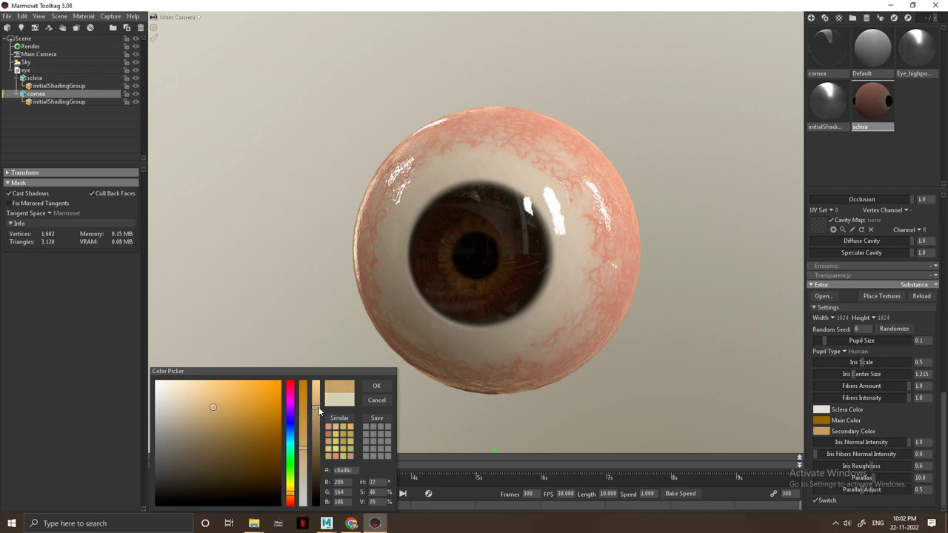
left_click_drag(223, 420, 222, 401)
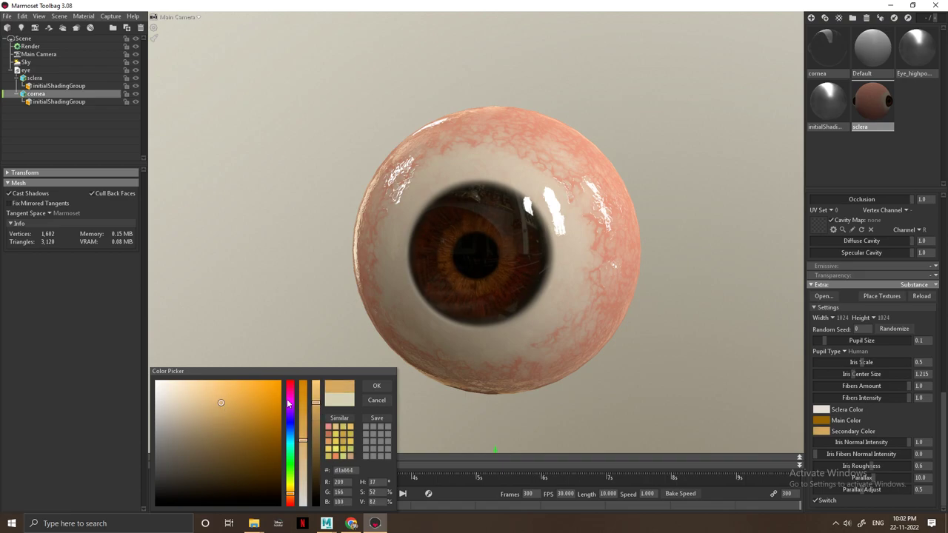
left_click(376, 385)
left_click_drag(532, 371, 666, 368)
scroll(666, 368, "down", 3)
left_click_drag(597, 306, 532, 308)
scroll(531, 313, "up", 3)
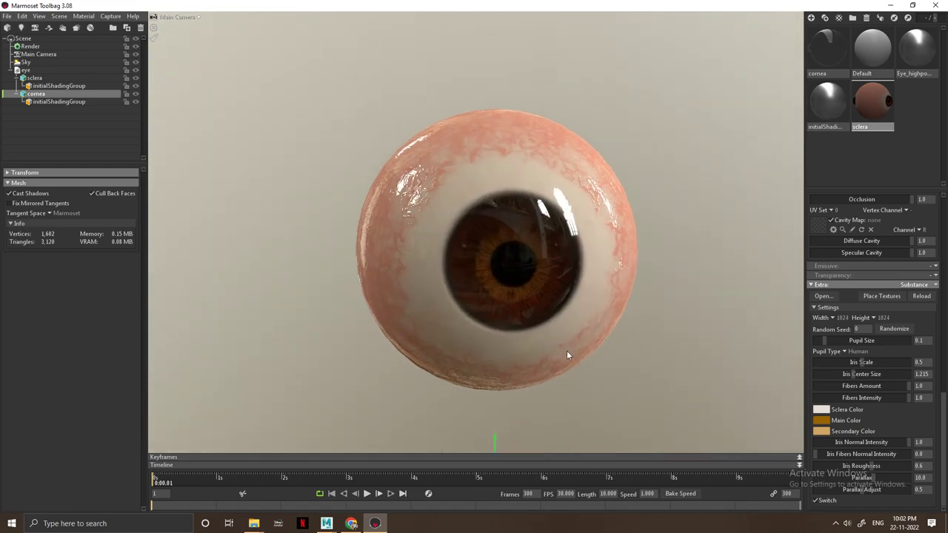
left_click(821, 409)
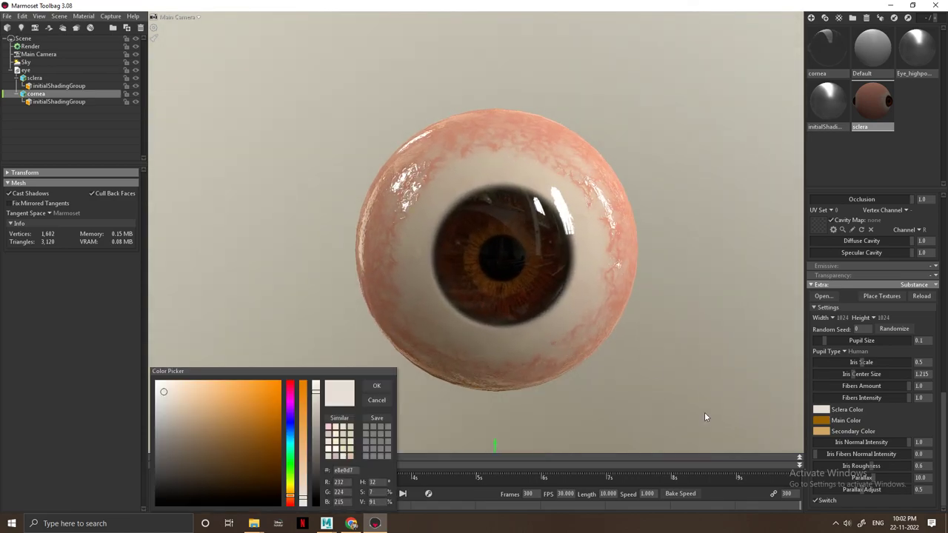
left_click(171, 426)
left_click(376, 400)
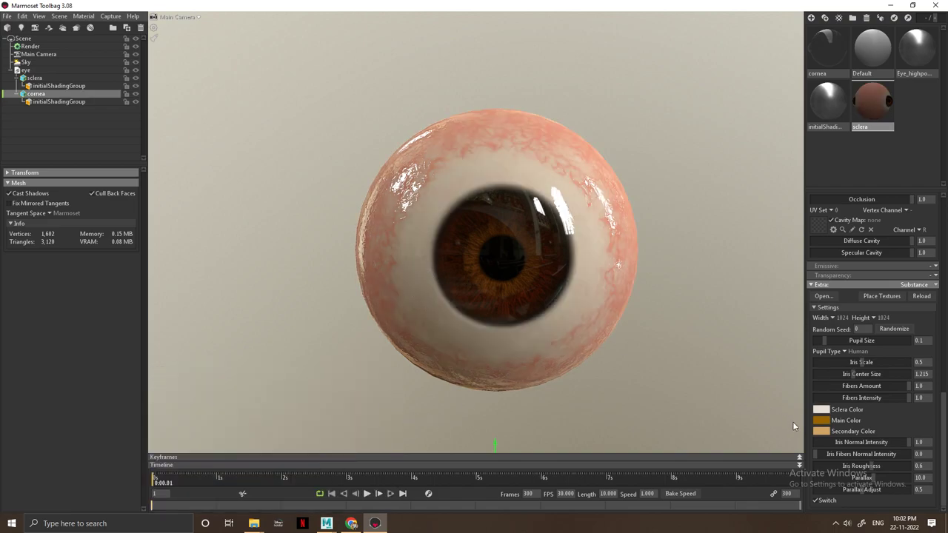
Mute the sclera material's Main Color to a softer golden brown and deselect the cornea mesh.
left_click(821, 421)
left_click_drag(263, 445, 222, 419)
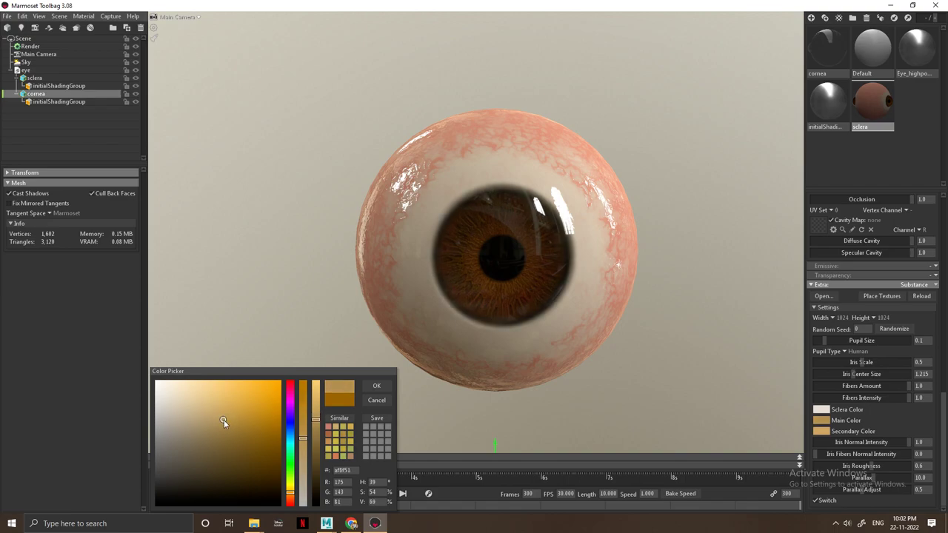
left_click_drag(316, 426, 322, 428)
left_click(376, 385)
scroll(586, 307, "down", 3)
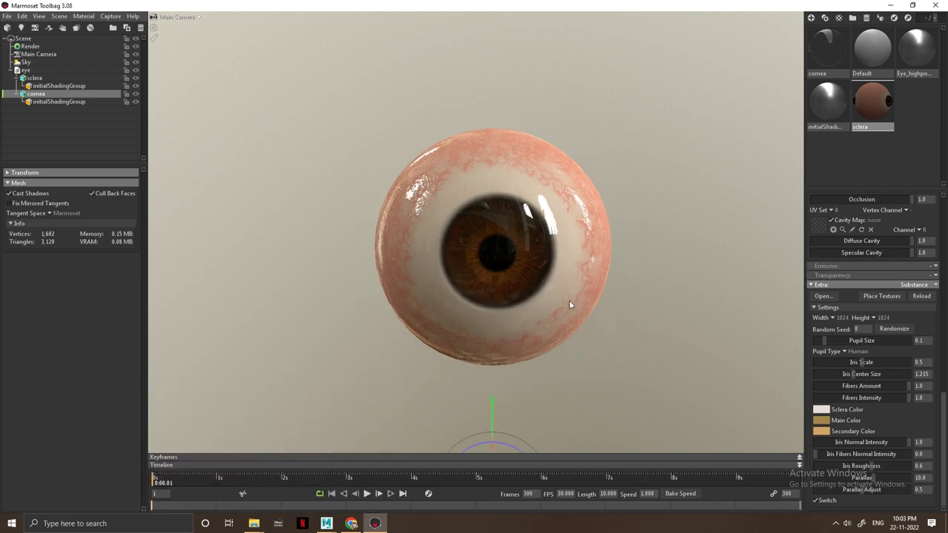
left_click_drag(590, 310, 570, 328)
left_click(619, 330)
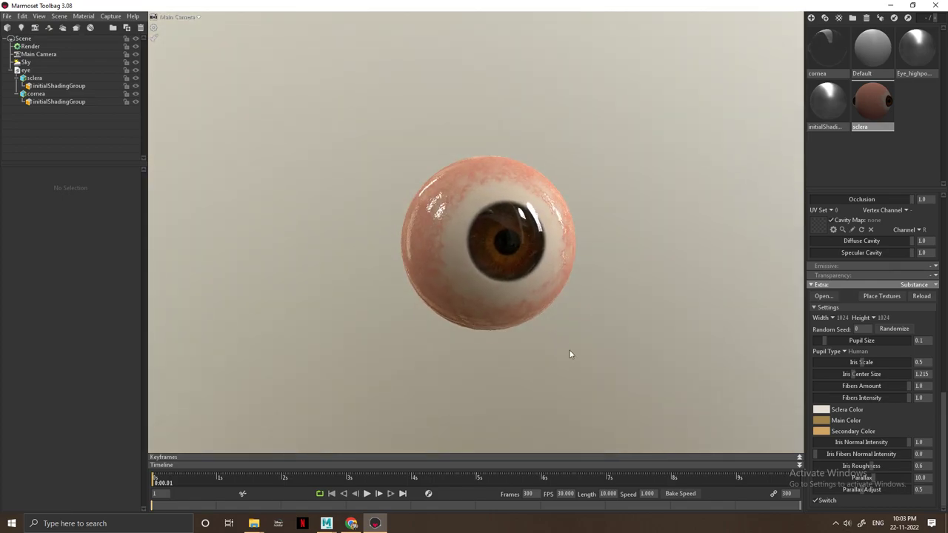
scroll(567, 351, "up", 3)
left_click_drag(607, 393, 277, 395)
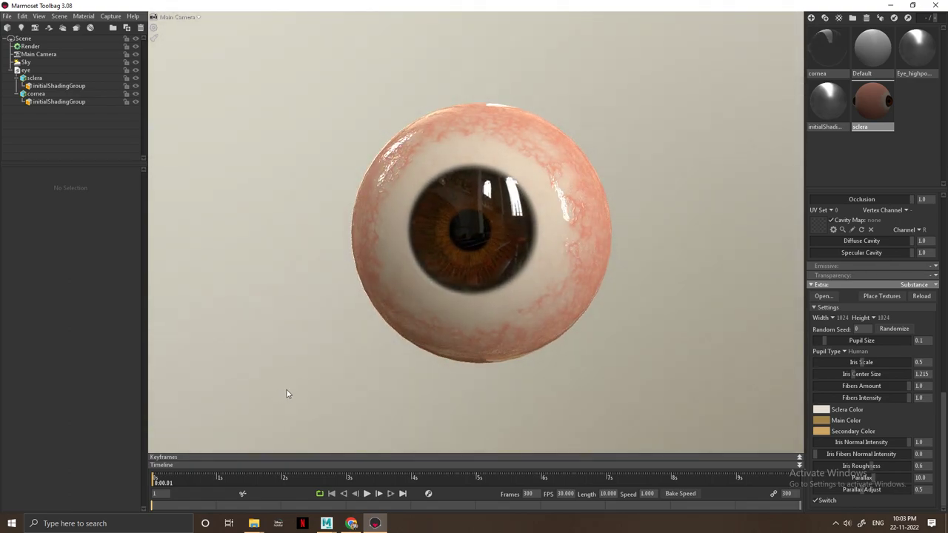
left_click_drag(485, 366, 610, 380)
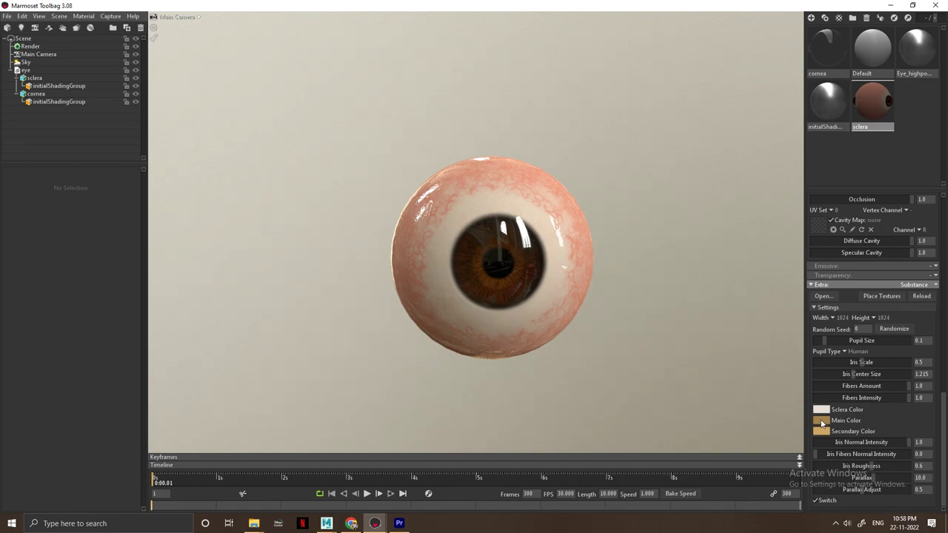
Change the sclera material's pupil type to Reptile and inspect the pupil shape.
left_click(842, 352)
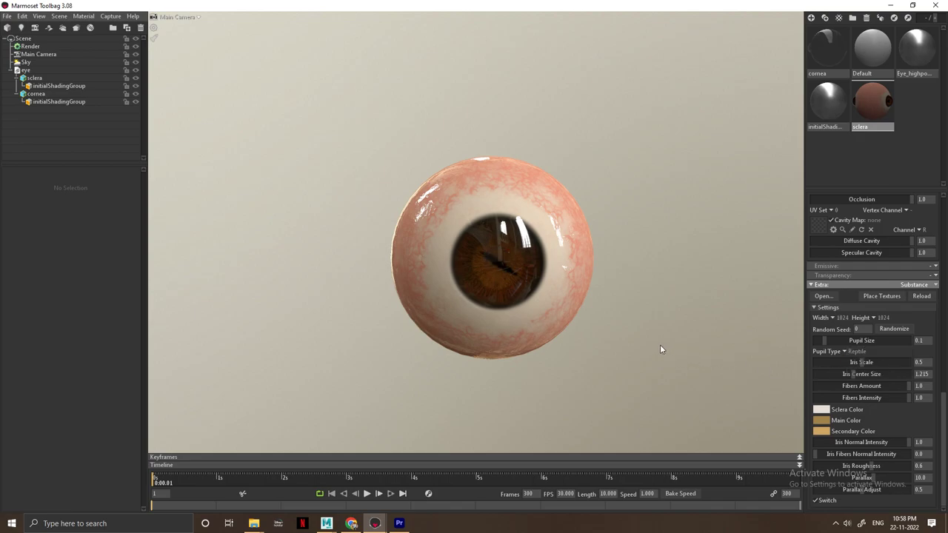
left_click_drag(603, 320, 676, 144)
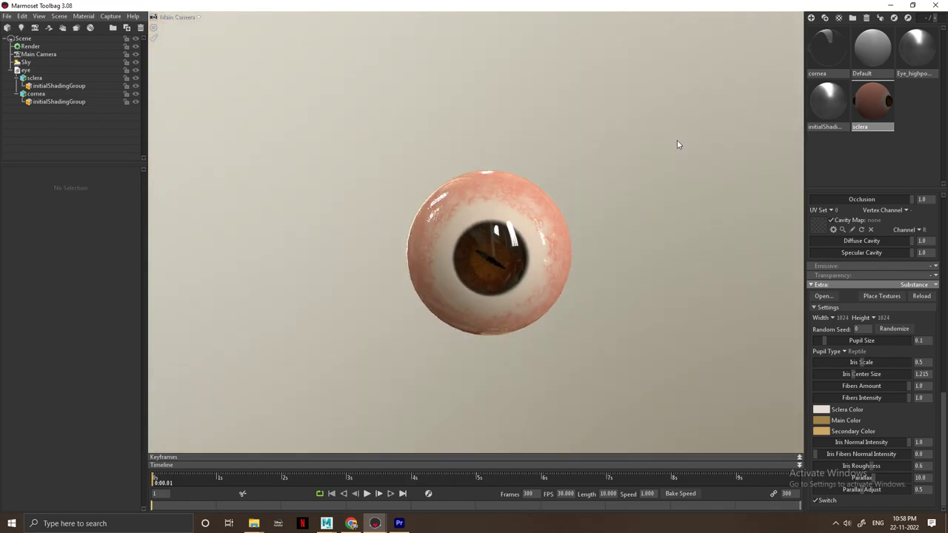
scroll(620, 270, "up", 3)
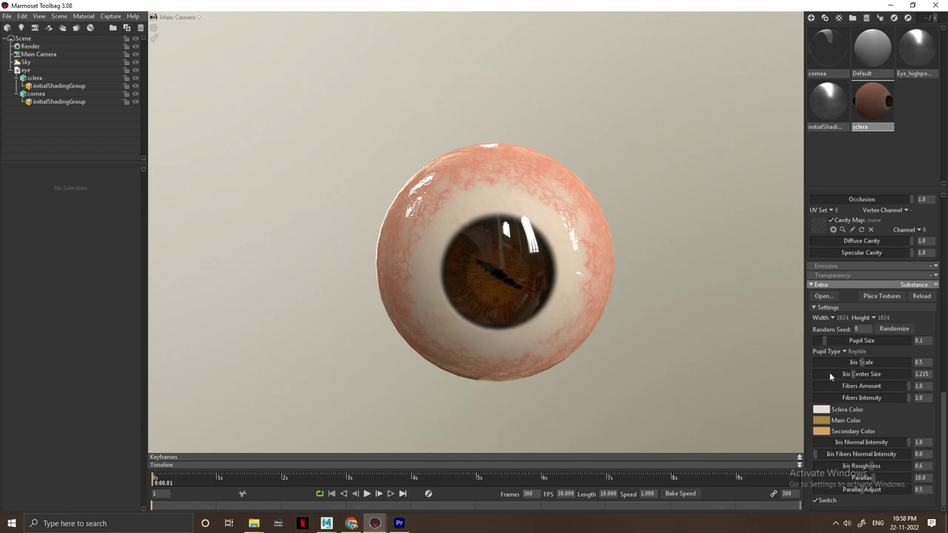
Try the Herbivorous pupil type on the sclera material and inspect the eye from several angles.
left_click(844, 351)
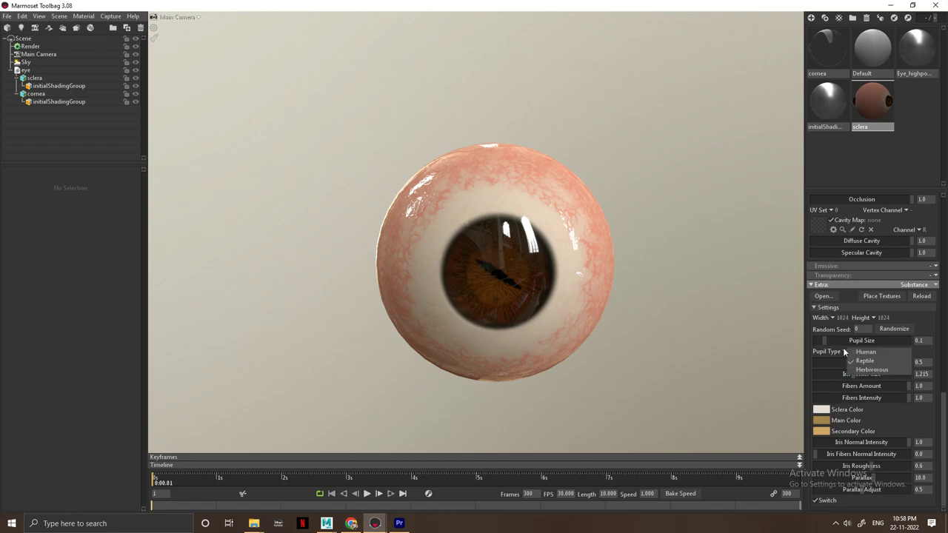
left_click(711, 358)
scroll(658, 340, "down", 2)
left_click_drag(605, 323, 594, 283)
scroll(635, 336, "up", 2)
left_click_drag(635, 335, 628, 360)
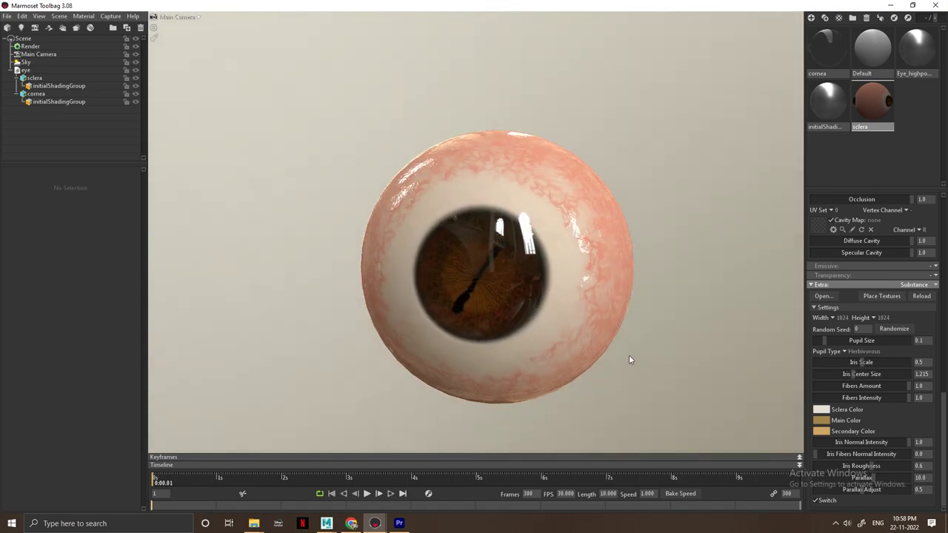
Switch the pupil type from Herbivorous to Reptile and view the eye from another angle.
left_click(844, 352)
left_click_drag(732, 383, 691, 381)
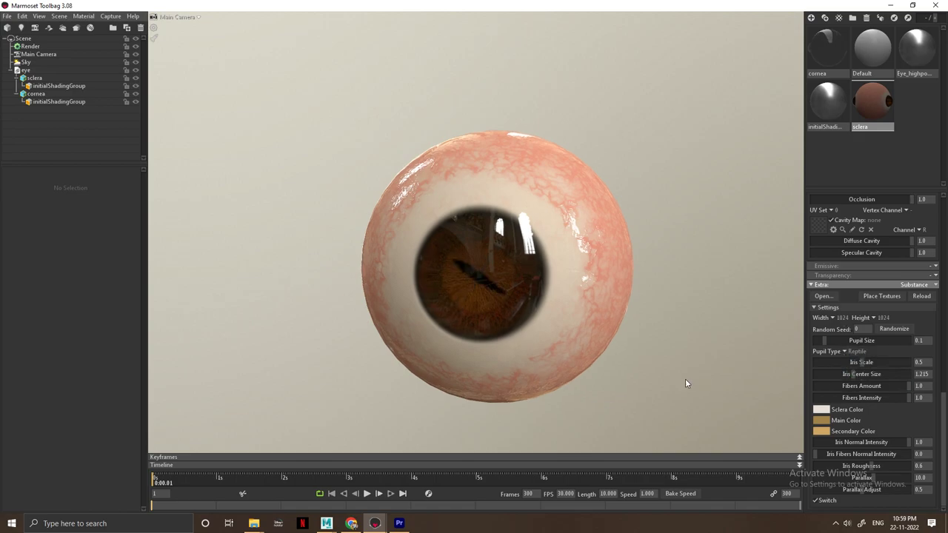
right_click_drag(691, 381, 597, 319)
left_click_drag(613, 337, 607, 192)
Return the sclera material's pupil type to Human.
left_click(850, 352)
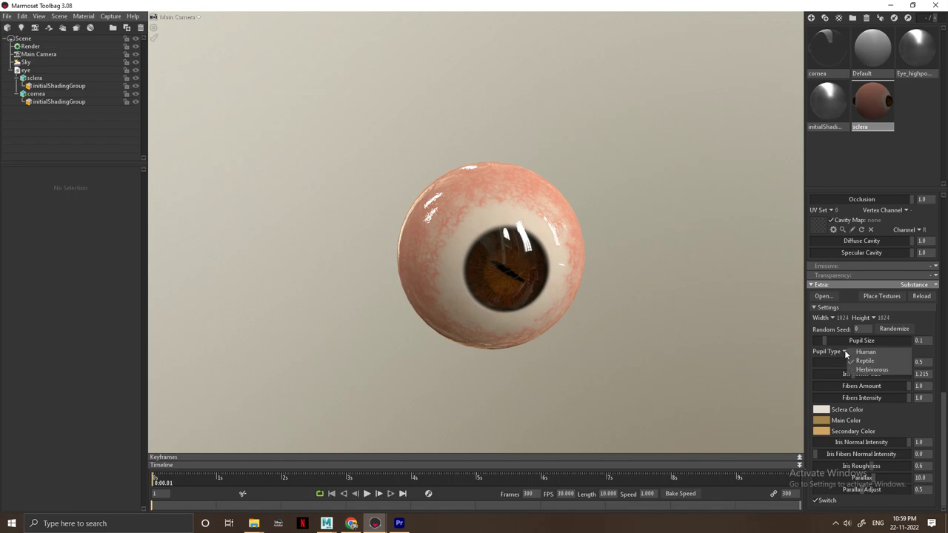
left_click(863, 353)
scroll(601, 328, "down", 1)
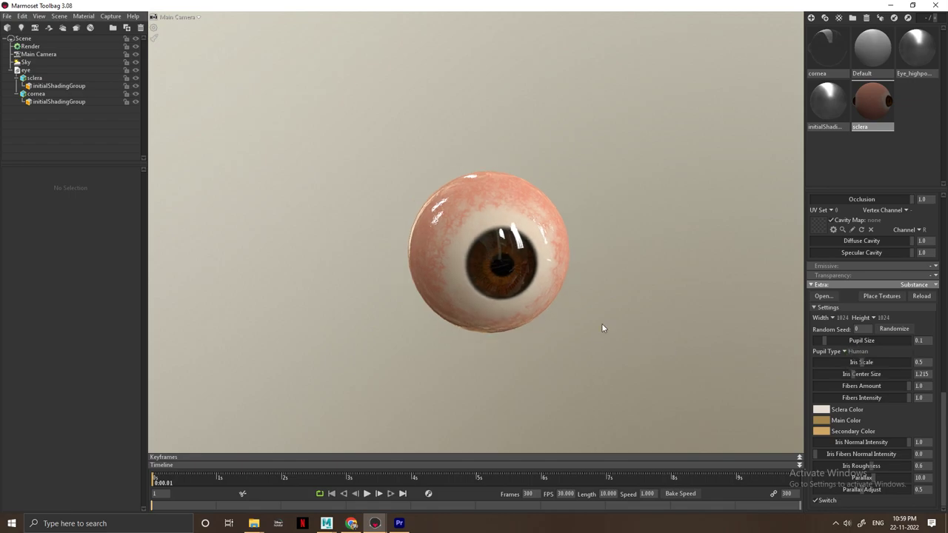